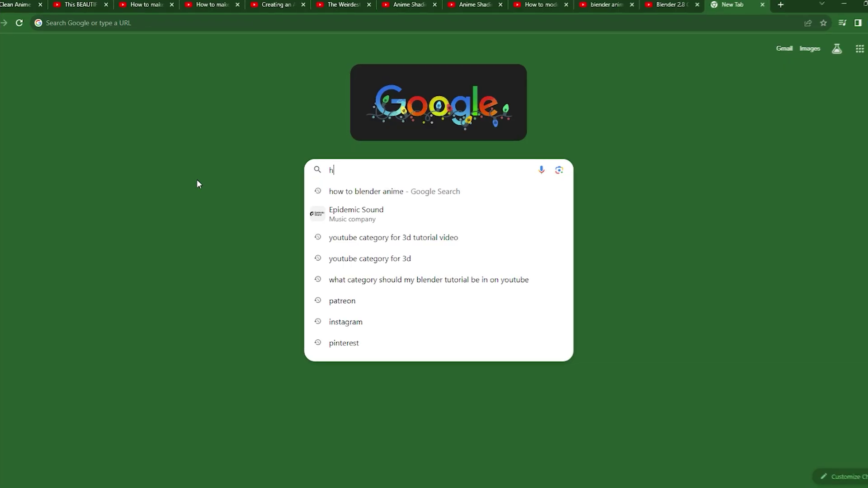
# - Type 'how to blender anime' into the Google search box
pyautogui.write('ow to blend')
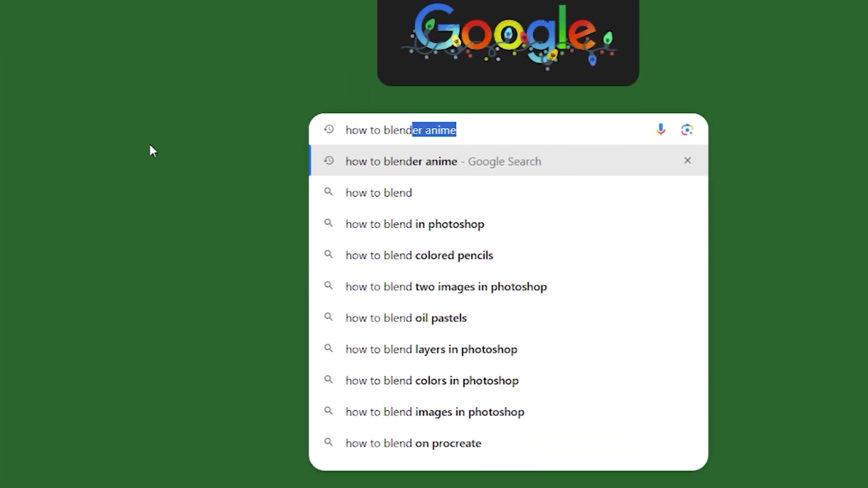
pyautogui.write('er anime')
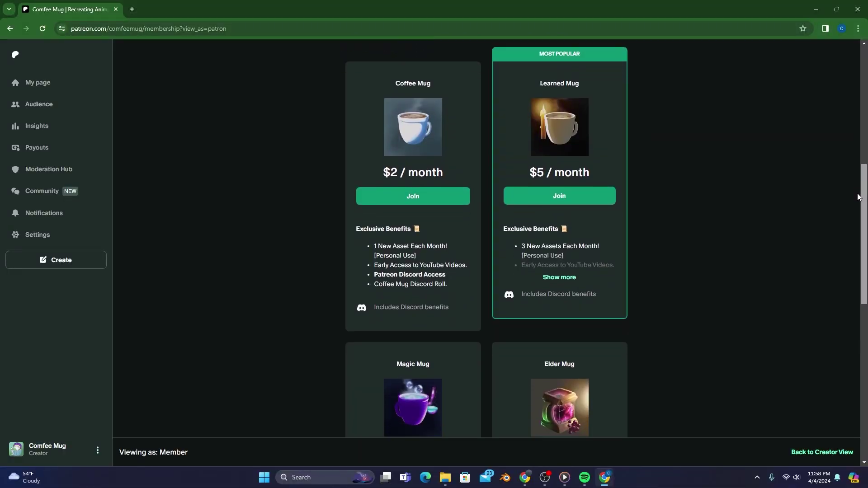
# - Scroll the Patreon post and advance the preview images from 1/5 to 3/5
pyautogui.scroll(-2, 858, 224)
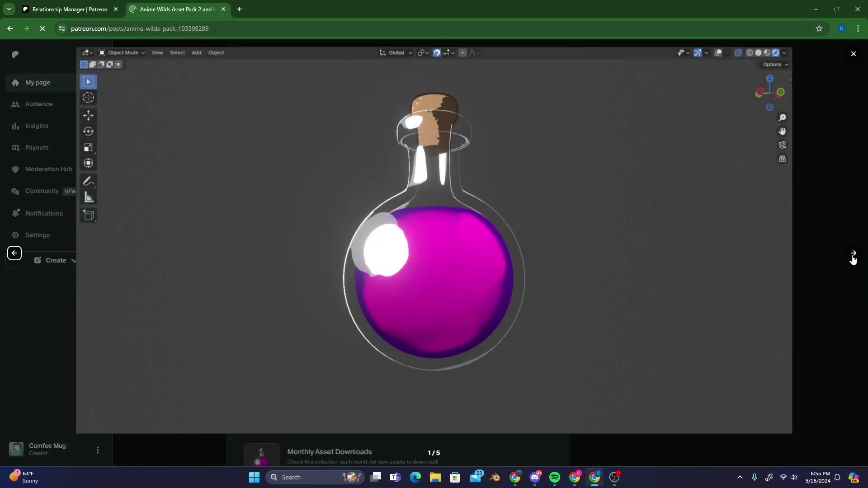
pyautogui.click(853, 255)
pyautogui.click(853, 256)
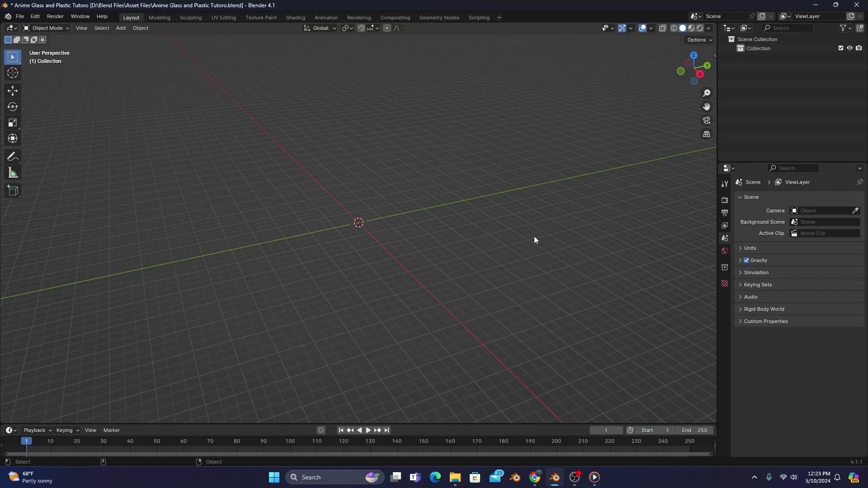
# - Set the Color Management view transform to Standard in Render Properties
pyautogui.click(725, 200)
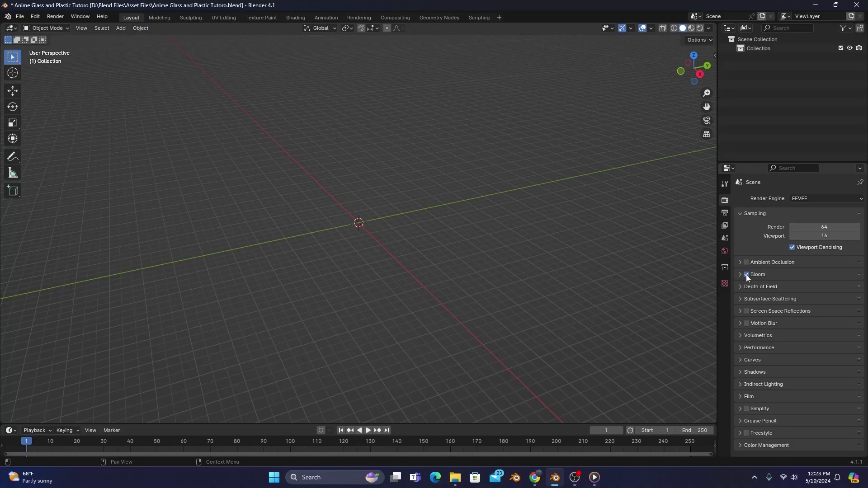
pyautogui.click(761, 445)
pyautogui.scroll(-5, 761, 443)
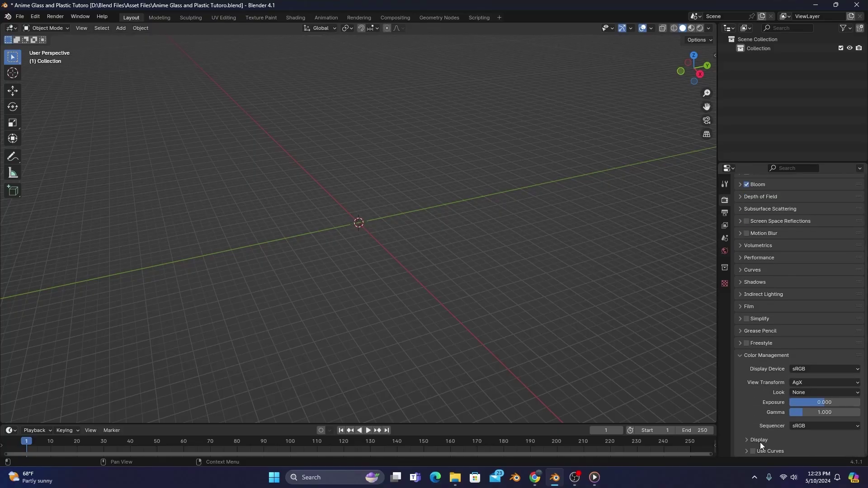
pyautogui.click(803, 382)
pyautogui.click(809, 392)
# - Save the preferences with the Node Wrangler add-on enabled
pyautogui.click(35, 17)
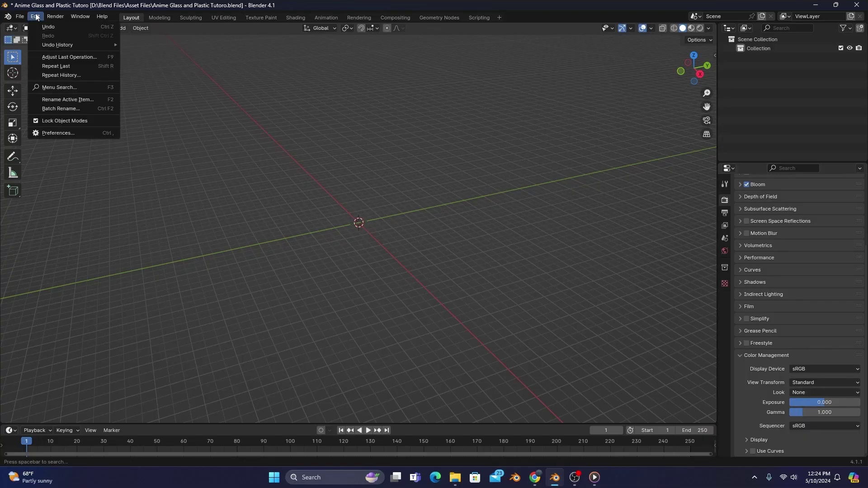
pyautogui.click(57, 132)
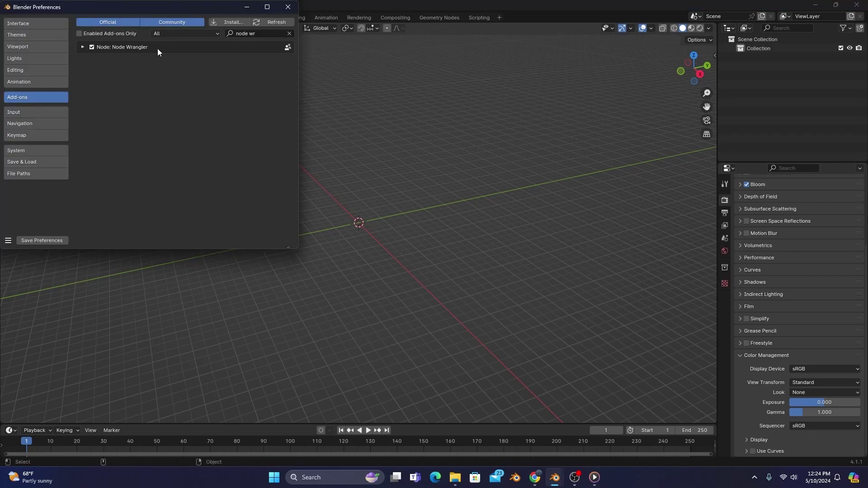
pyautogui.click(44, 241)
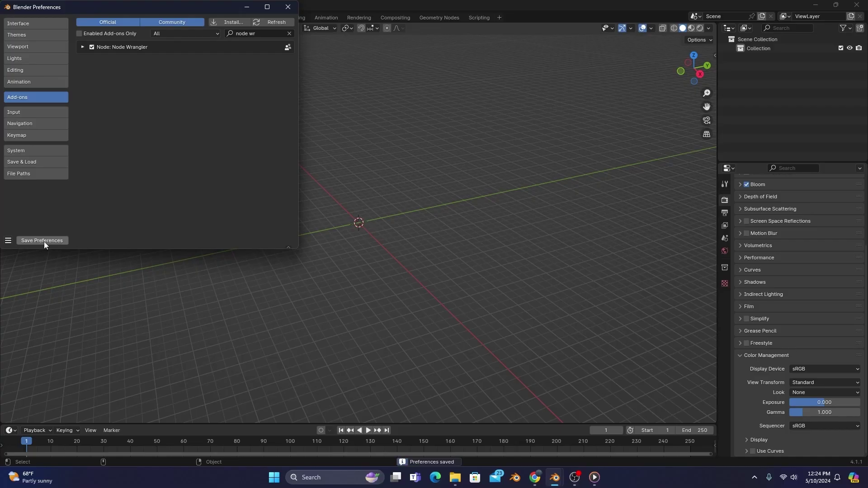
pyautogui.click(288, 9)
pyautogui.hotkey('shift', 'a')
pyautogui.moveTo(411, 224)
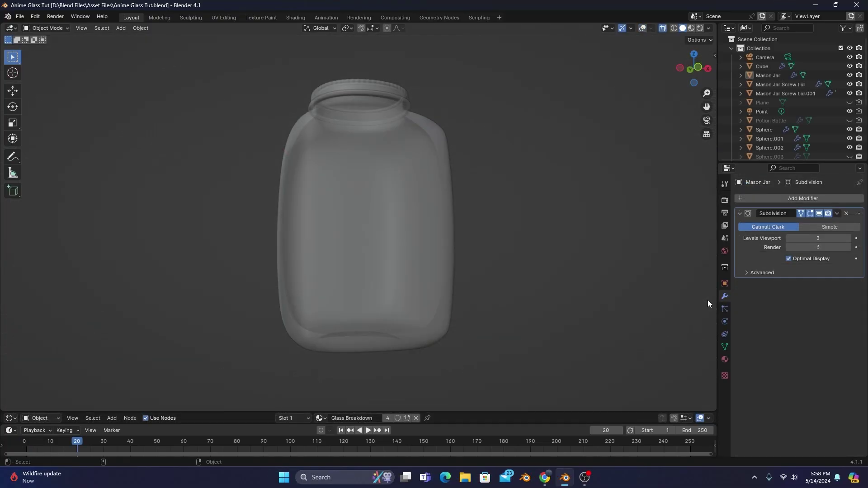
# - Add a 32-segment, 16-ring UV sphere at the origin with radius 0.01
pyautogui.moveTo(708, 300); pyautogui.dragTo(673, 301, button='middle')
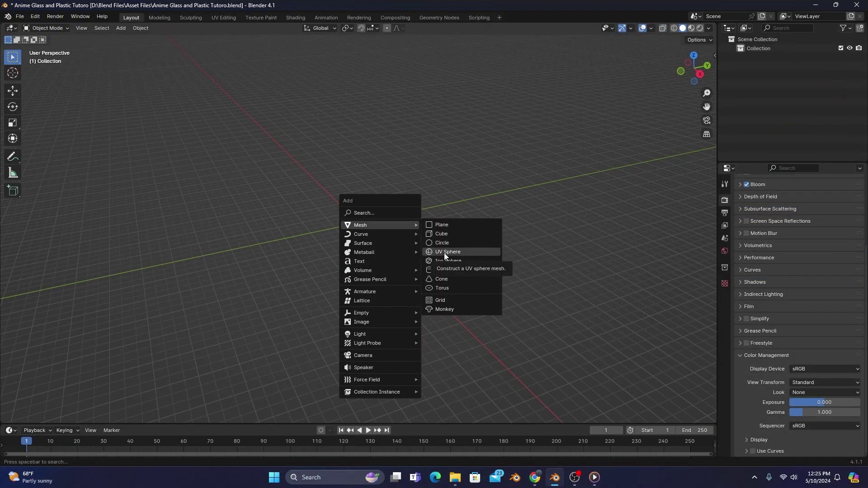
pyautogui.click(445, 255)
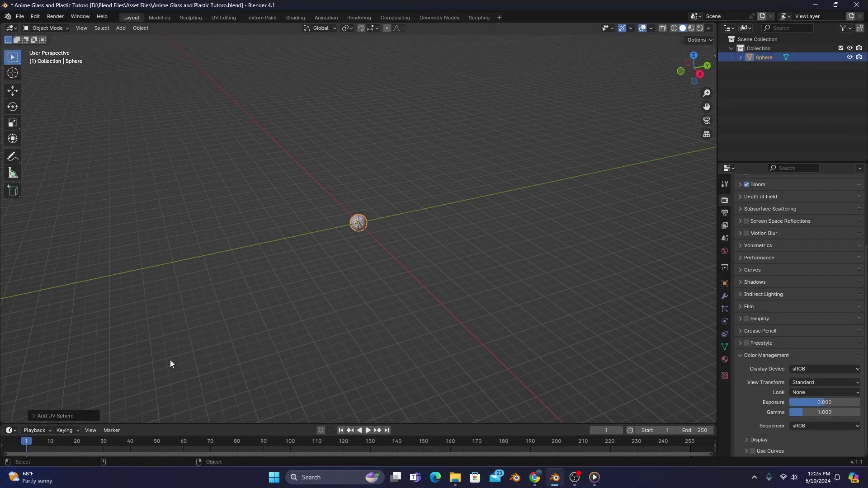
pyautogui.click(55, 415)
pyautogui.click(119, 338)
pyautogui.write('0.')
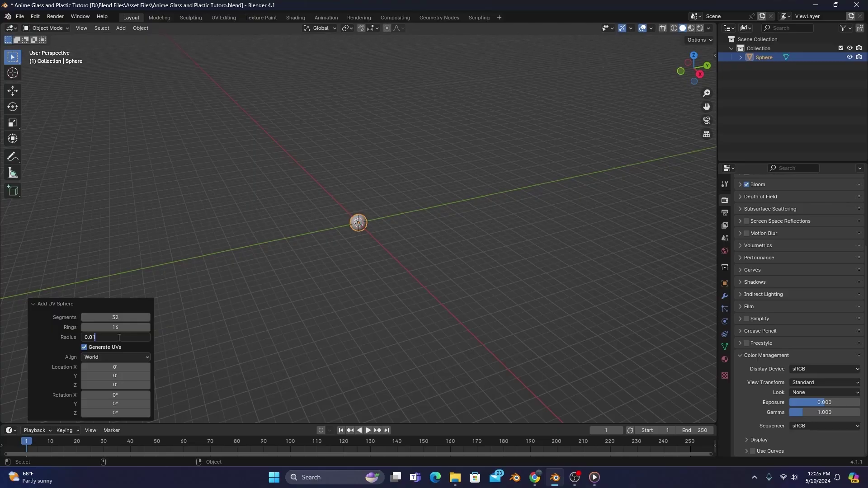
pyautogui.write('01')
pyautogui.press('Return')
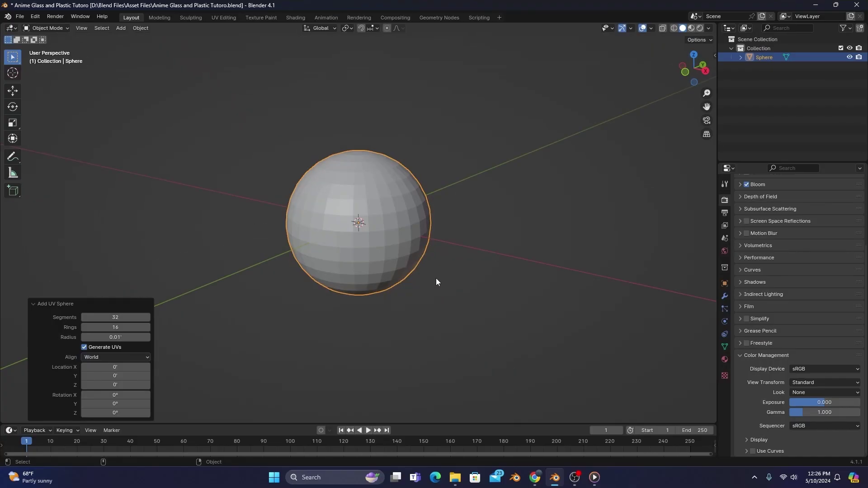
# - With X-ray on, delete the sphere's upper-half vertices from front view
pyautogui.click(663, 28)
pyautogui.press('Tab')
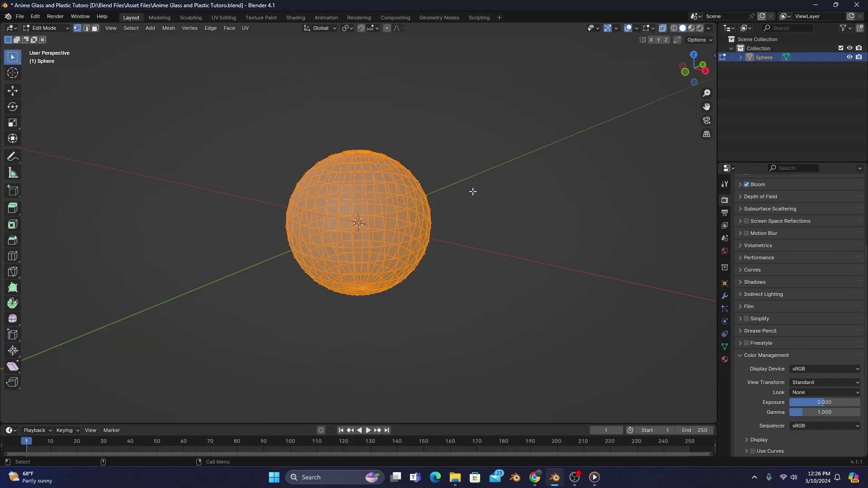
pyautogui.press('KP_1')
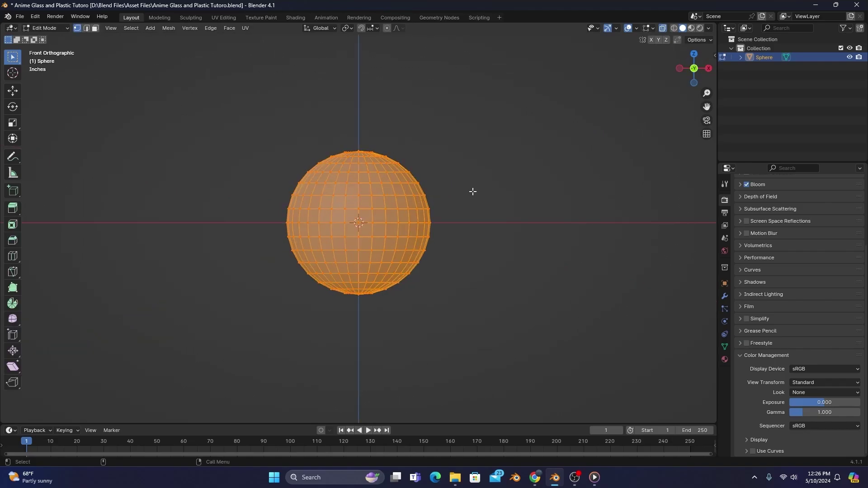
pyautogui.moveTo(257, 219); pyautogui.dragTo(481, 127)
pyautogui.press('x')
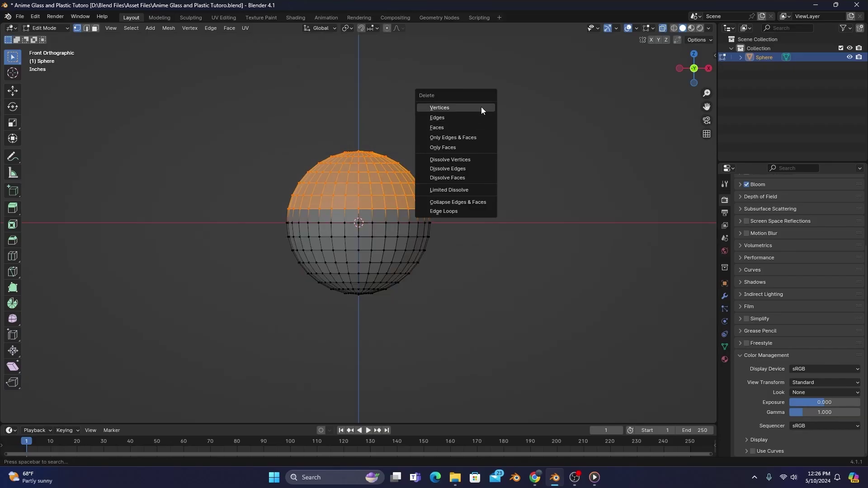
pyautogui.click(481, 107)
# - Using proportional editing, push the bowl's bottom vertices up along Z and flatten them
pyautogui.click(386, 28)
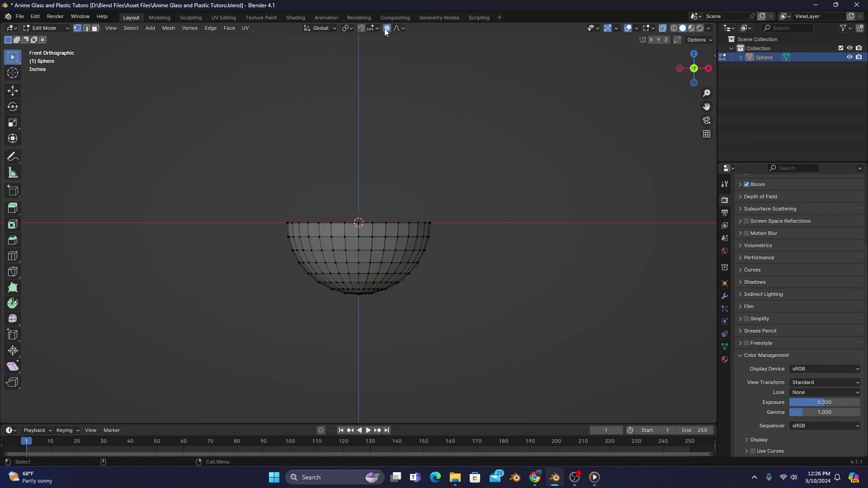
pyautogui.moveTo(333, 307); pyautogui.dragTo(381, 291)
pyautogui.press('g')
pyautogui.press('z')
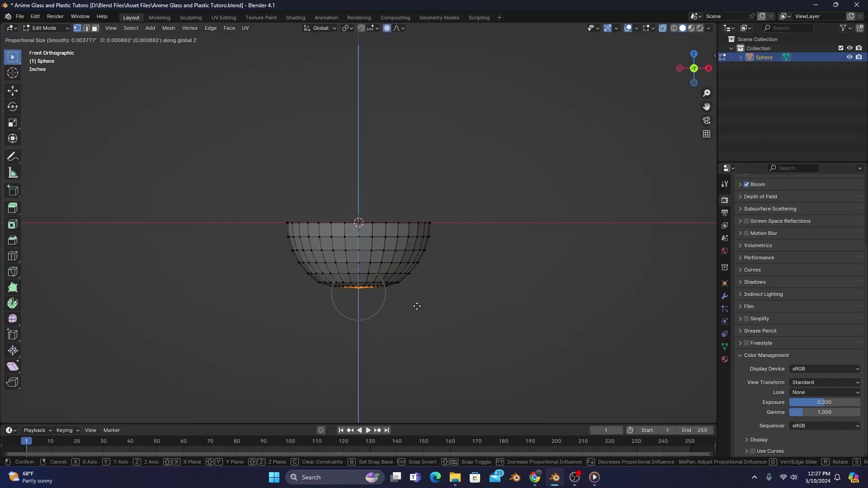
pyautogui.scroll(-1, 417, 307)
pyautogui.click(417, 306)
pyautogui.press('s')
pyautogui.press('z')
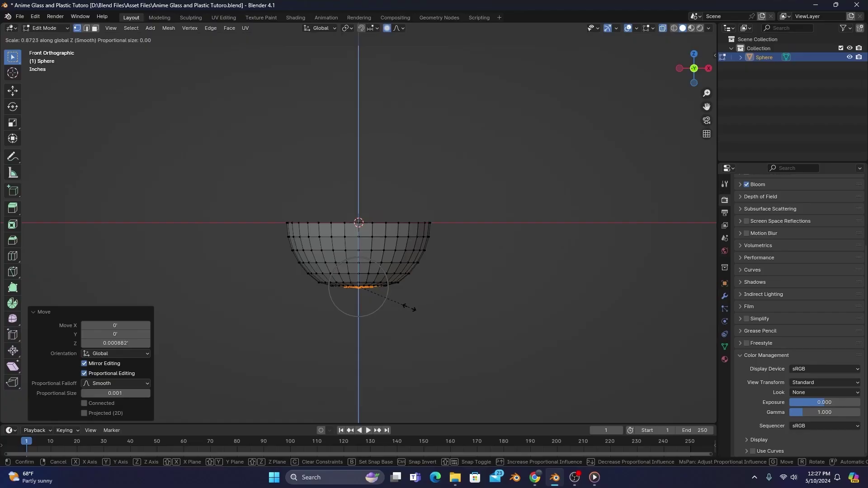
pyautogui.click(365, 291)
pyautogui.moveTo(510, 342); pyautogui.dragTo(559, 360, button='middle')
# - Extrude the whole bowl in place and scale the inner shell to 0.945
pyautogui.press('a')
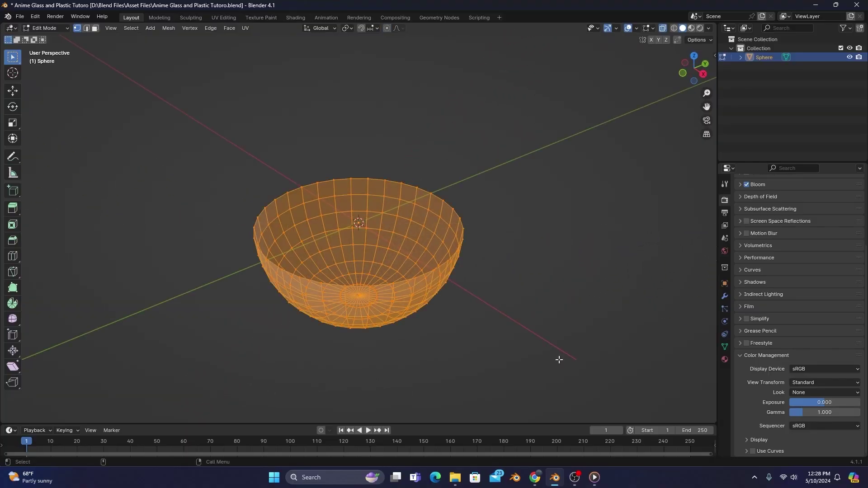
pyautogui.press('e')
pyautogui.rightClick(521, 207)
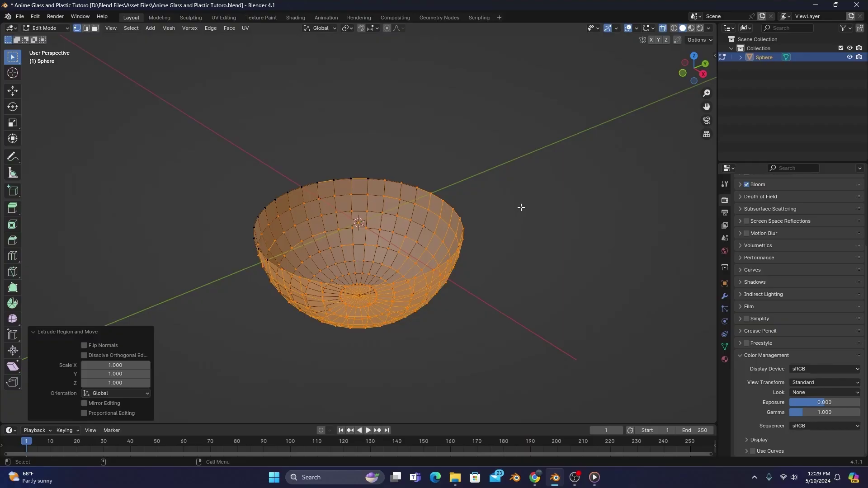
pyautogui.press('s')
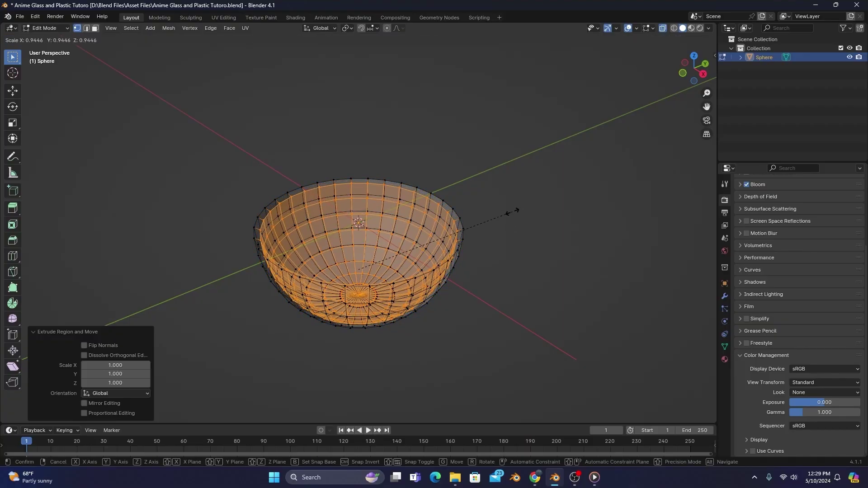
pyautogui.click(513, 212)
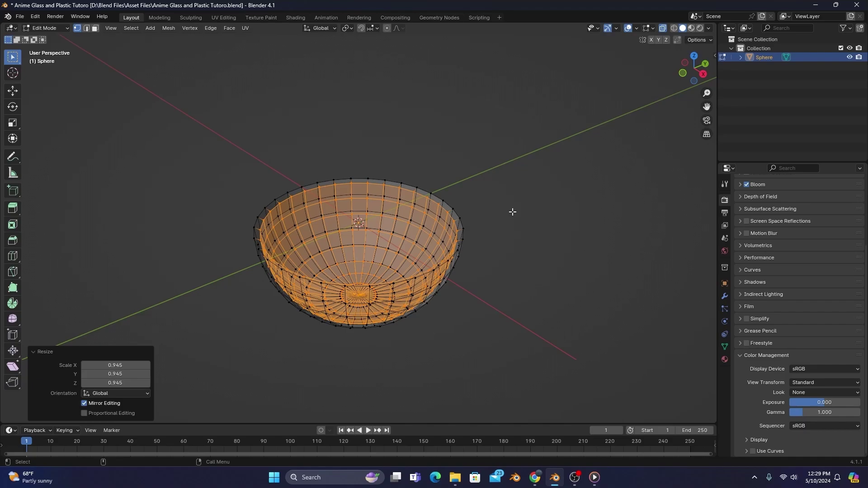
pyautogui.click(520, 215)
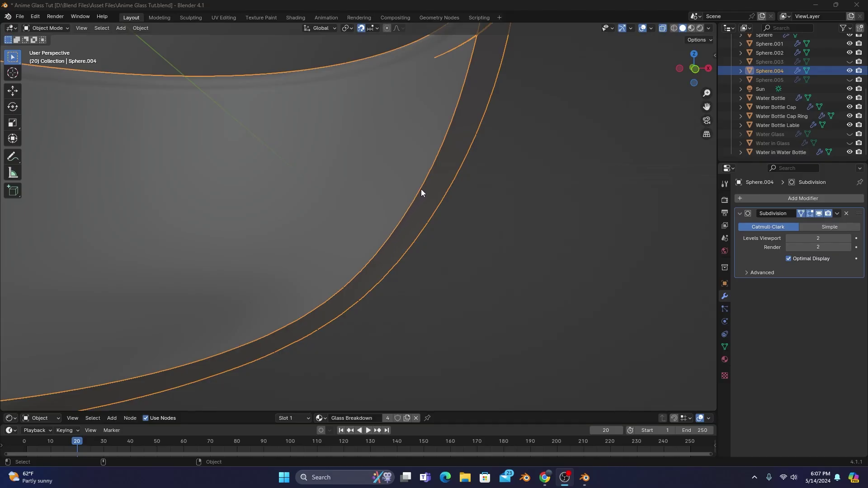
pyautogui.press('z')
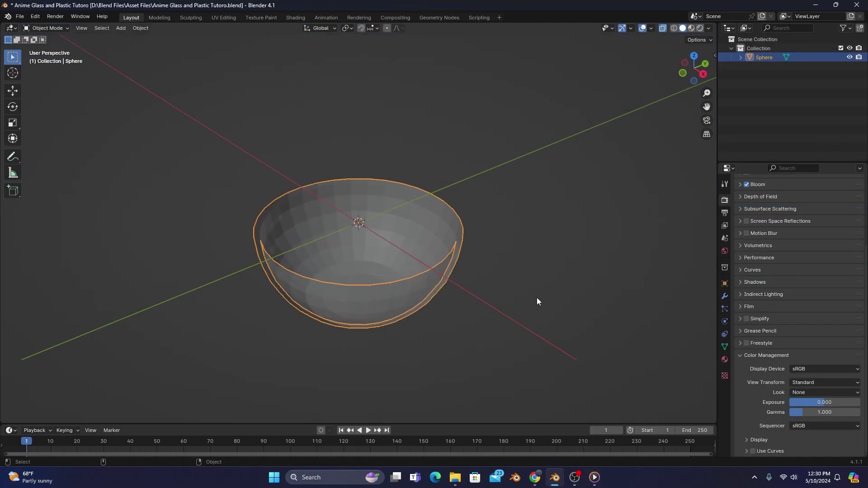
# - Shade the bowl smooth and add a level-1 Subdivision with Ctrl+1
pyautogui.rightClick(433, 278)
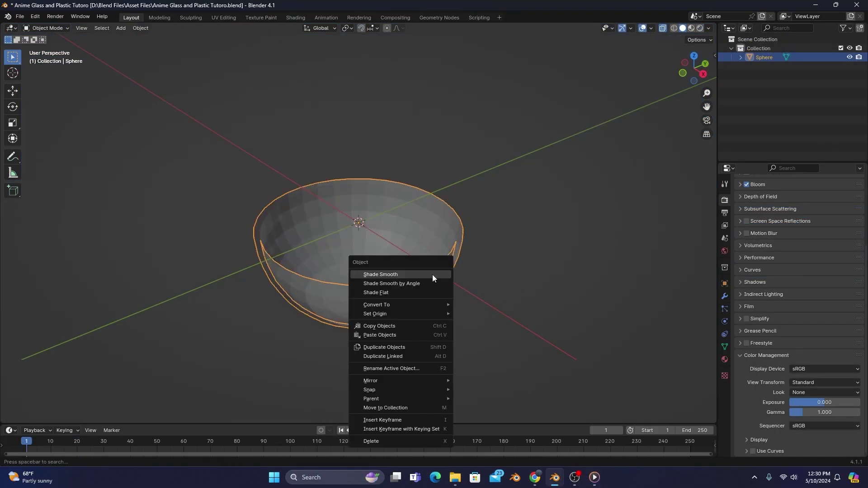
pyautogui.click(433, 277)
pyautogui.hotkey('ctrl', '1')
pyautogui.click(587, 294)
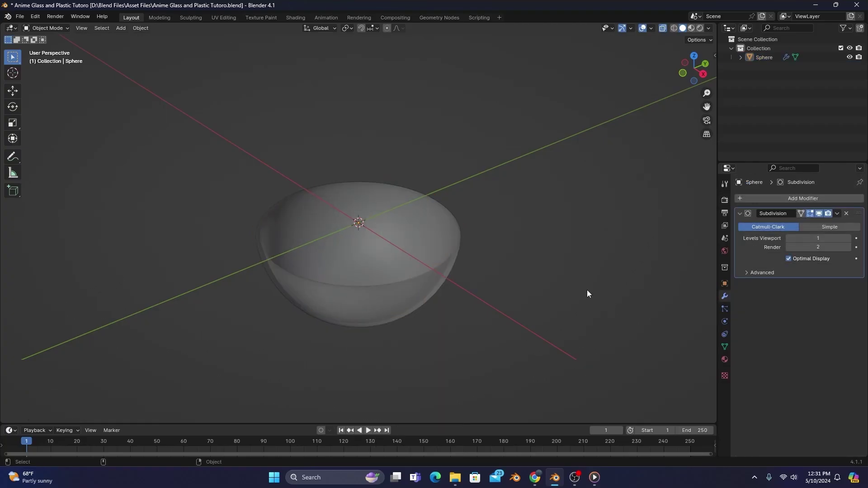
# - Loop-cut a new edge loop near the rim and slide it along Z
pyautogui.press('Tab')
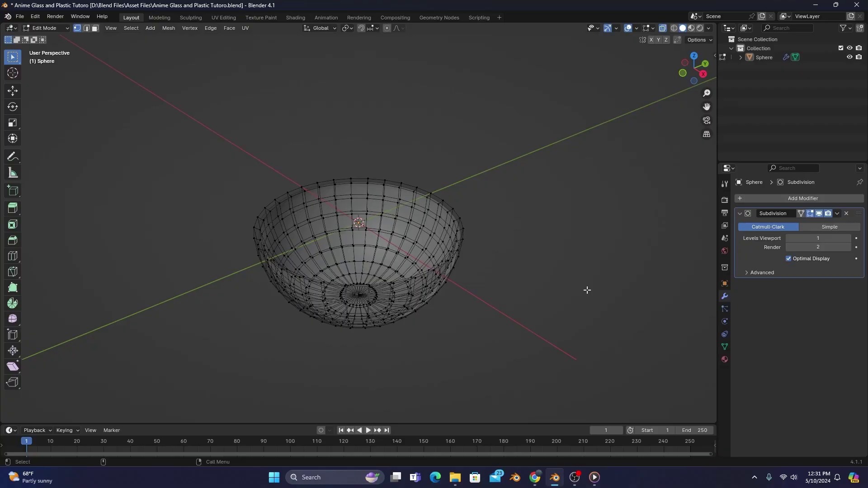
pyautogui.moveTo(563, 312); pyautogui.dragTo(343, 249, button='middle')
pyautogui.hotkey('ctrl', 'r')
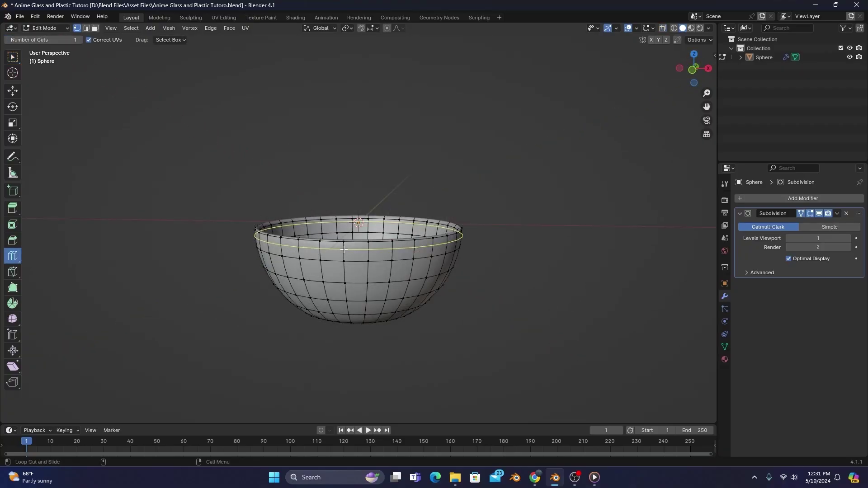
pyautogui.click(344, 249)
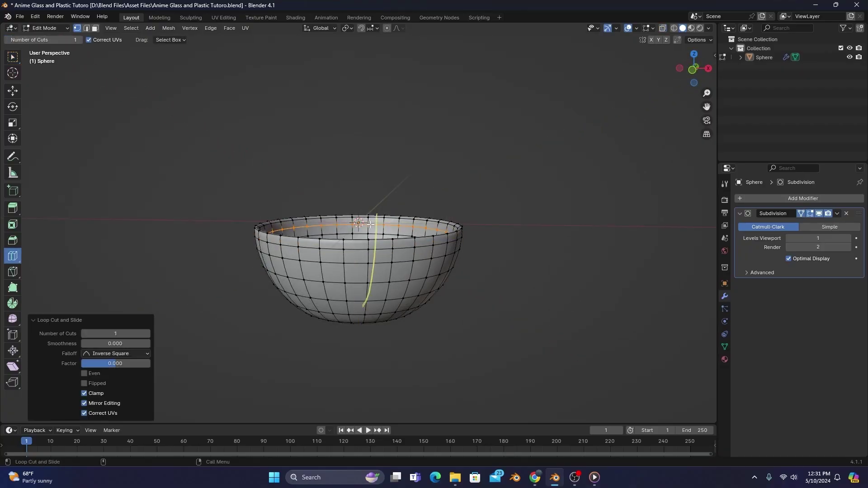
pyautogui.press('s')
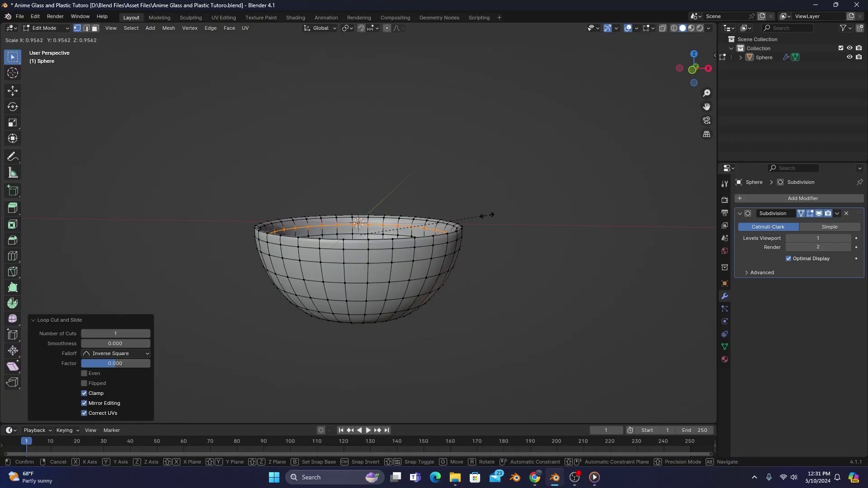
pyautogui.press('g')
pyautogui.press('z')
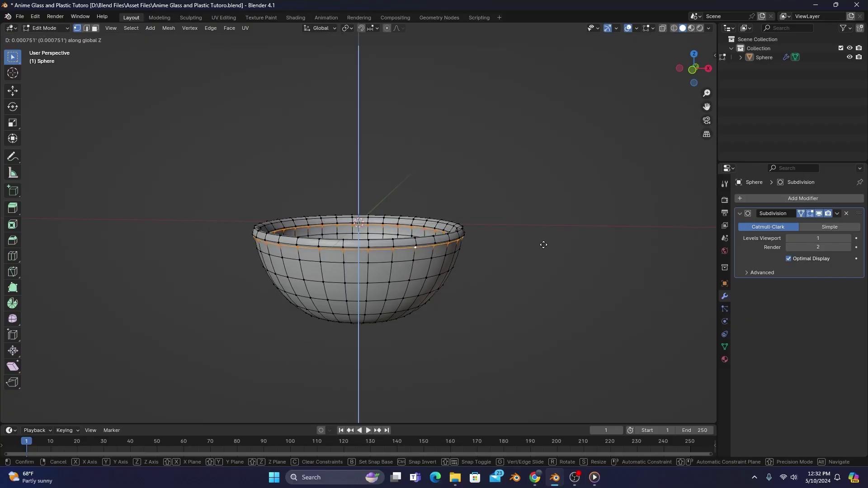
pyautogui.click(545, 248)
pyautogui.press('Tab')
# - Select the entire bowl mesh and recalculate its normals outside
pyautogui.moveTo(557, 277); pyautogui.dragTo(498, 298, button='middle')
pyautogui.press('Tab')
pyautogui.press('a')
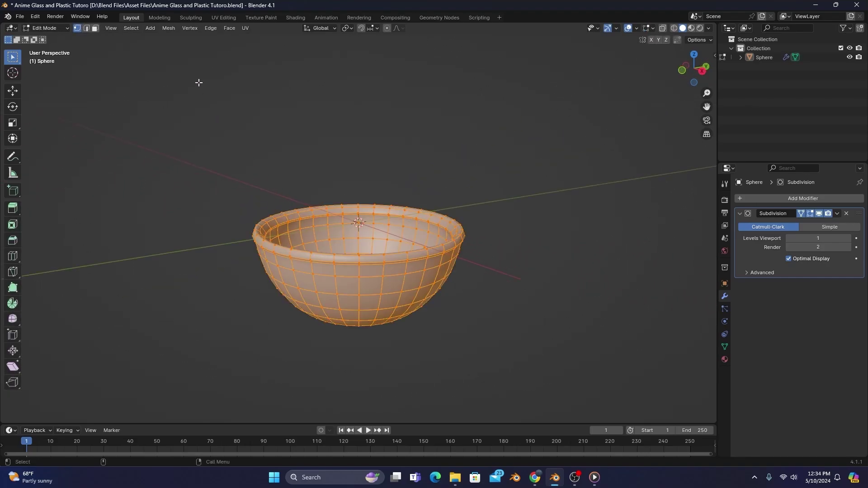
pyautogui.click(170, 29)
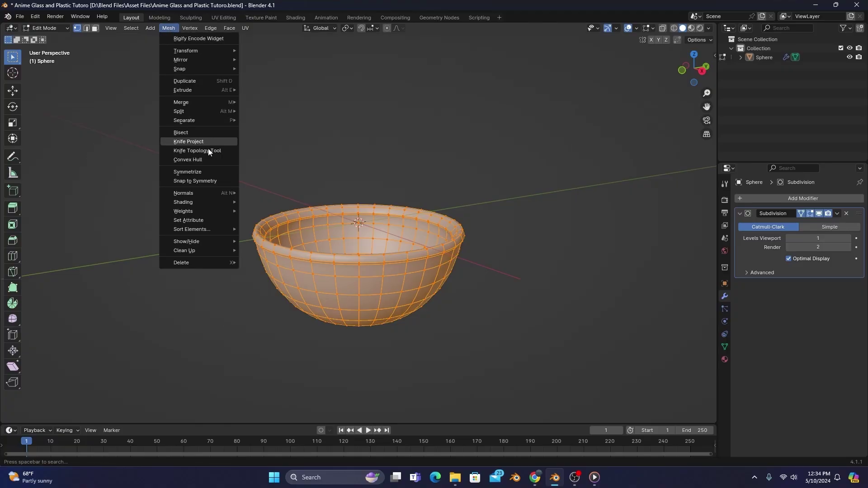
pyautogui.moveTo(224, 192)
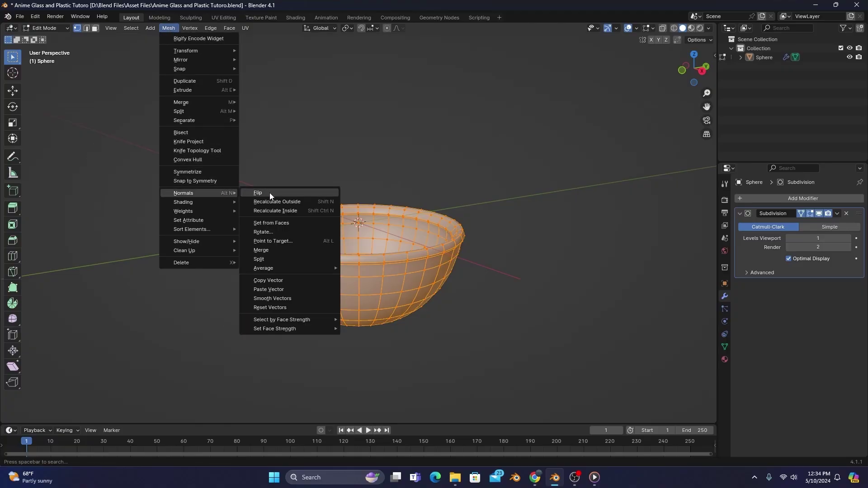
pyautogui.click(268, 205)
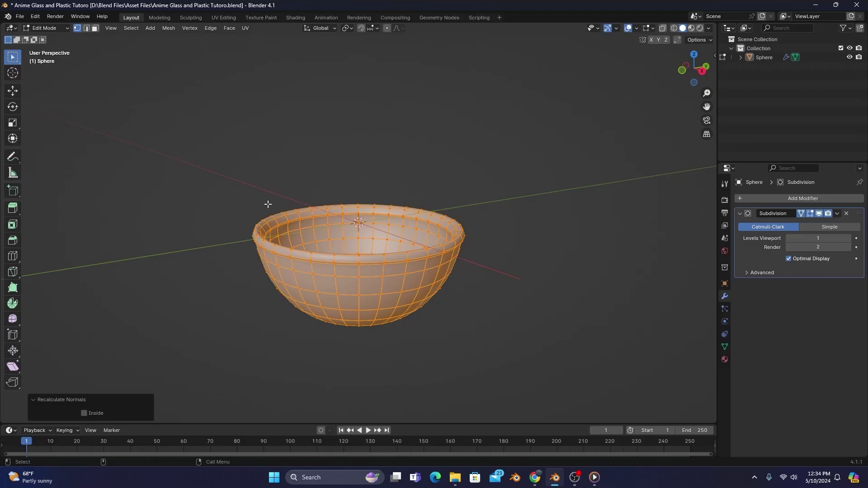
# - Add a Sun light rotated about 43.6° over the bowl and switch to Rendered shading
pyautogui.press('Tab')
pyautogui.hotkey('shift', 'a')
pyautogui.moveTo(475, 397)
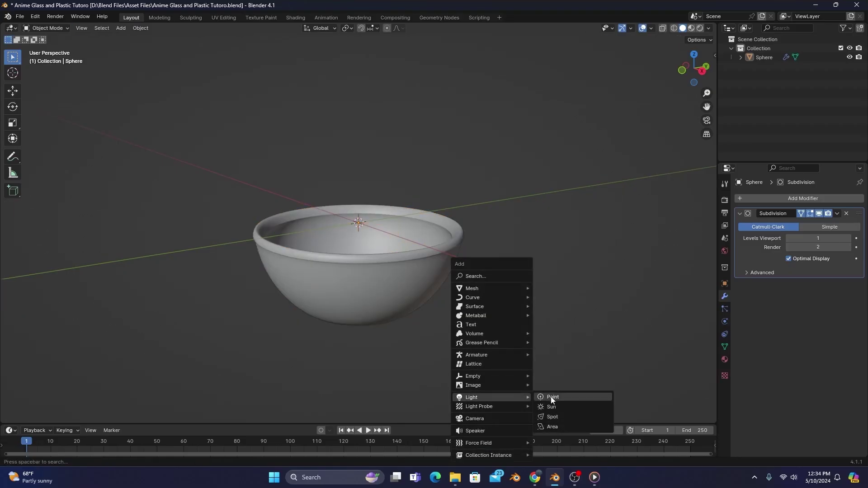
pyautogui.click(551, 406)
pyautogui.press('r')
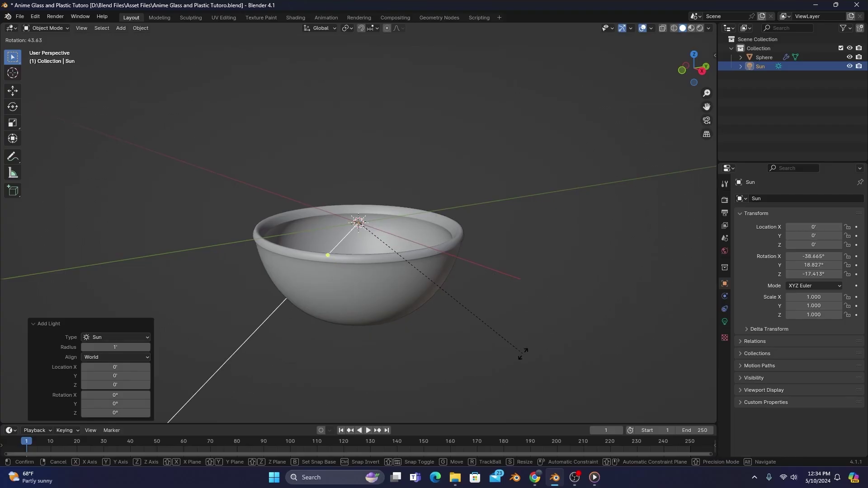
pyautogui.click(519, 353)
pyautogui.click(725, 322)
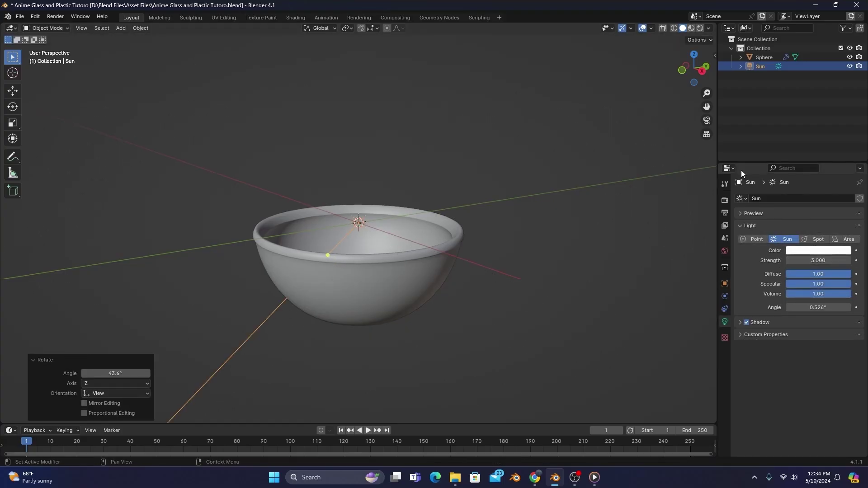
pyautogui.click(701, 28)
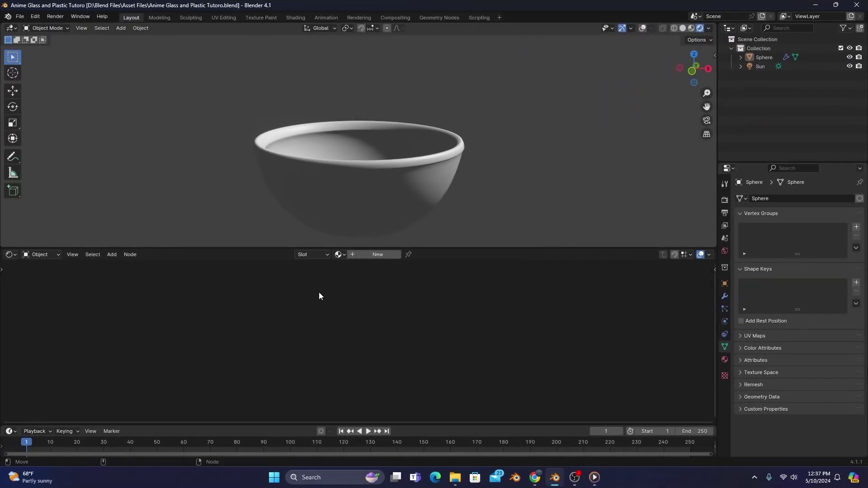
# - Create Material.001, delete its Principled BSDF, and set Alpha Blend with Alpha Clip shadows
pyautogui.click(356, 254)
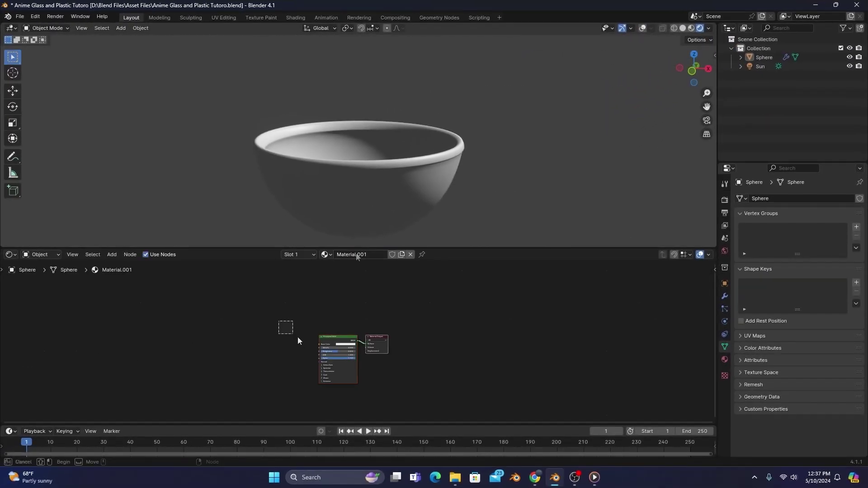
pyautogui.moveTo(278, 322); pyautogui.dragTo(351, 381)
pyautogui.press('x')
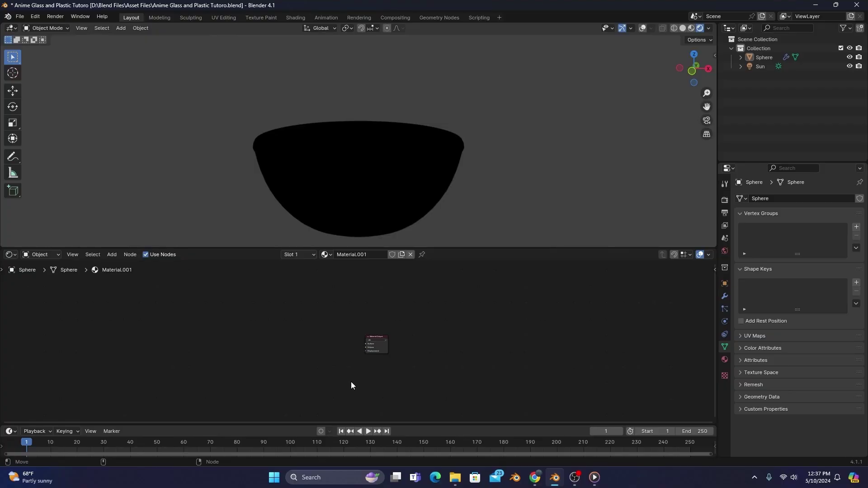
pyautogui.press('n')
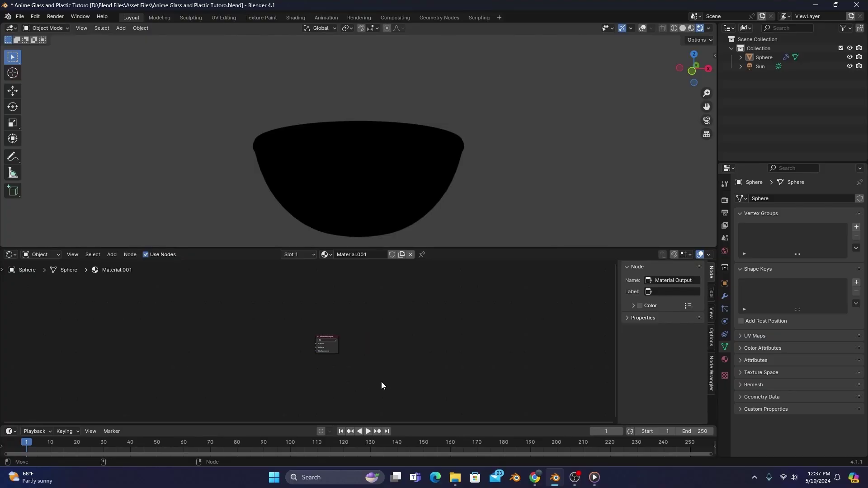
pyautogui.click(710, 338)
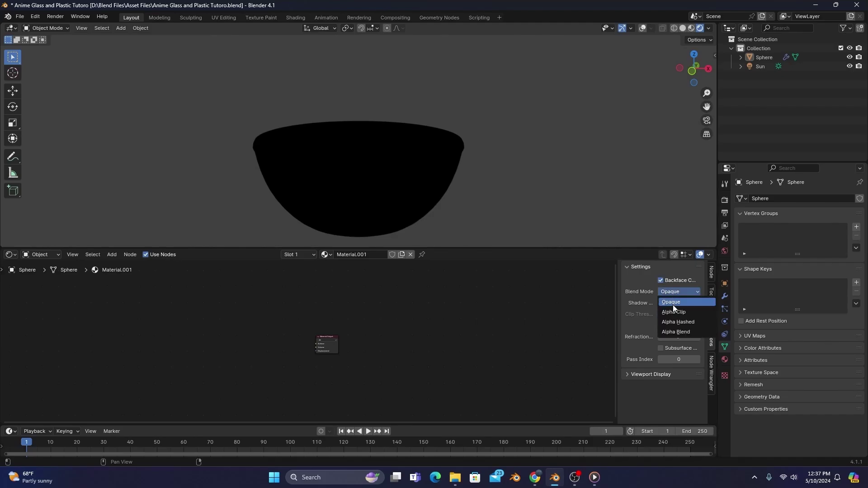
pyautogui.click(676, 332)
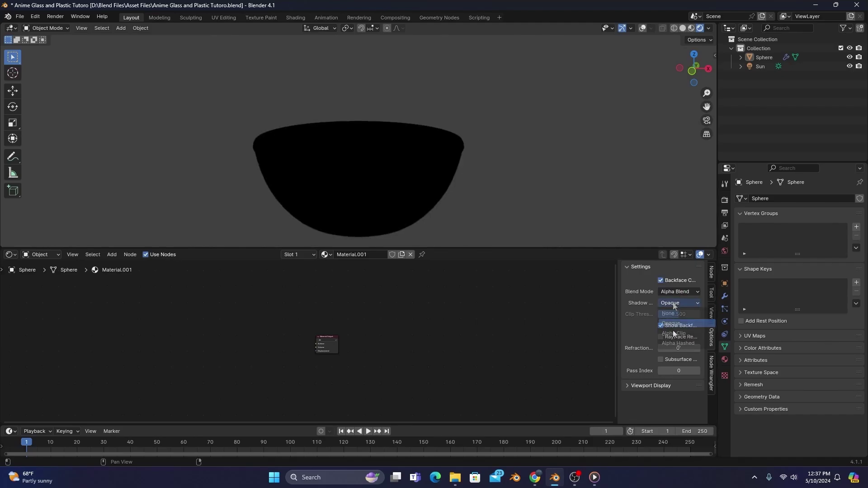
pyautogui.click(673, 333)
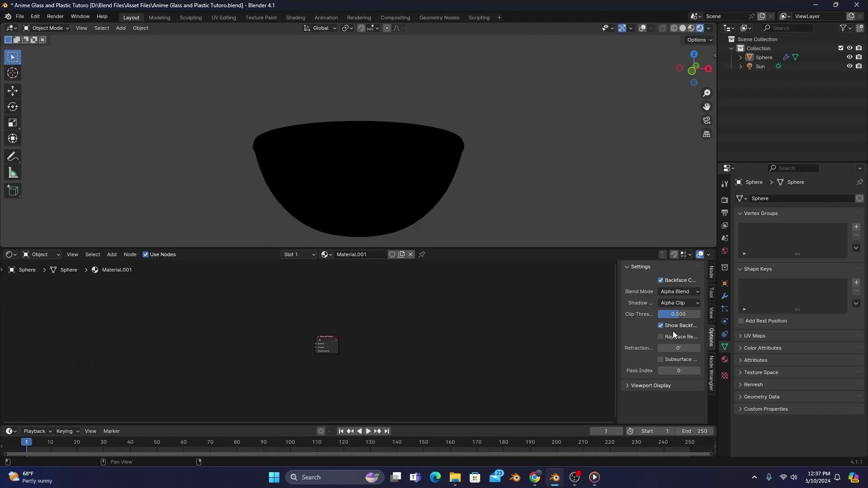
# - Enlarge the node editor and add a Bump node left of the Glossy BSDF
pyautogui.press('n')
pyautogui.moveTo(573, 248); pyautogui.dragTo(581, 115)
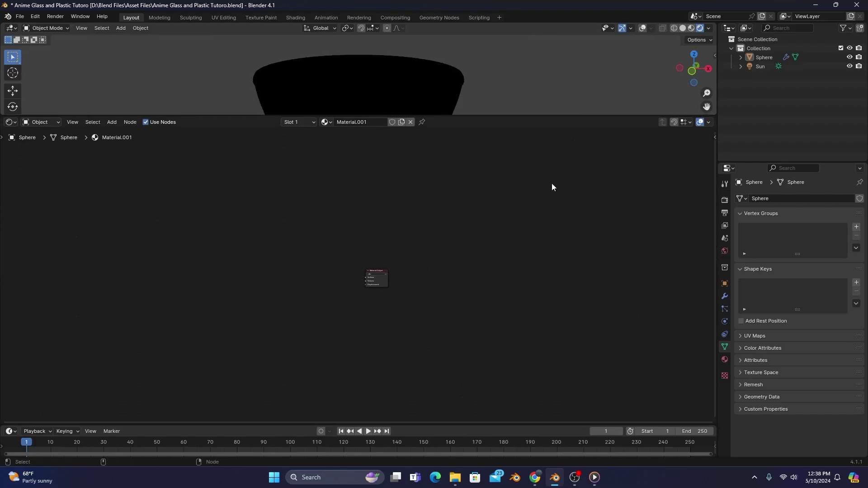
pyautogui.moveTo(325, 301); pyautogui.dragTo(556, 298, button='middle')
pyautogui.keyDown('ctrl'); pyautogui.hscroll(-5, 556, 302); pyautogui.keyUp('ctrl')
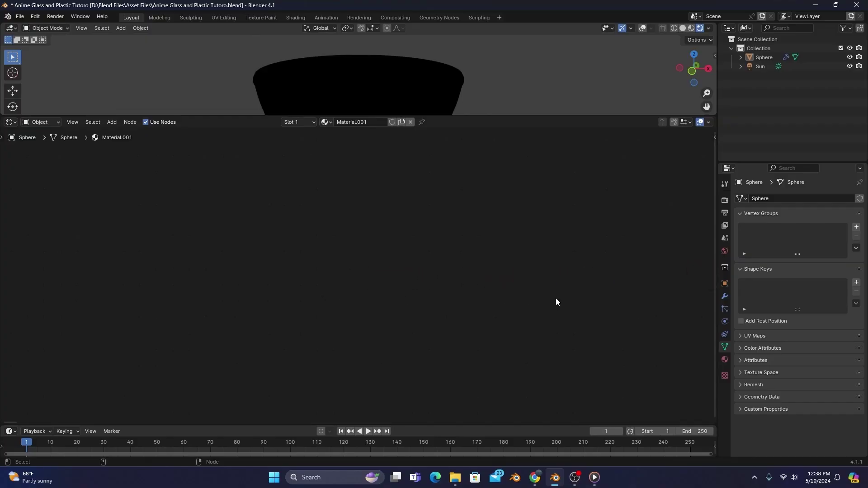
pyautogui.hotkey('shift', 'a')
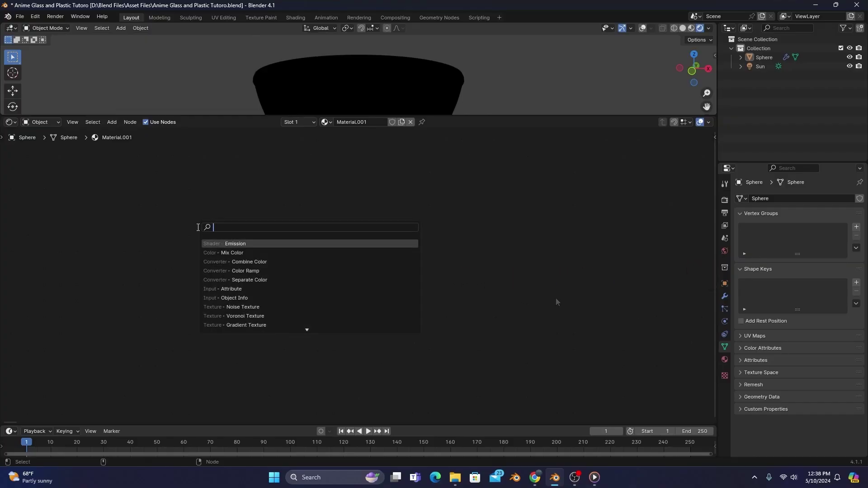
pyautogui.write('bump')
pyautogui.press('Return')
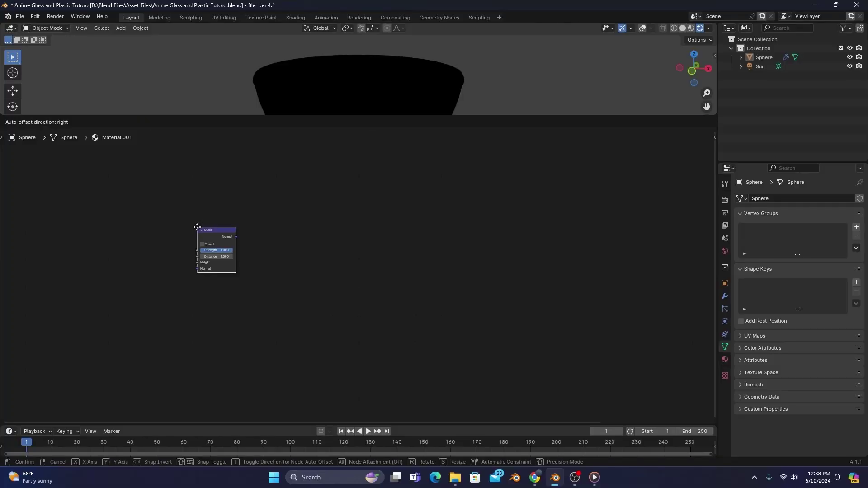
pyautogui.click(185, 213)
# - Place Shader to RGB after Glossy BSDF and add a Constant Color Ramp with white stop at 0.936
pyautogui.press('g')
pyautogui.press('x')
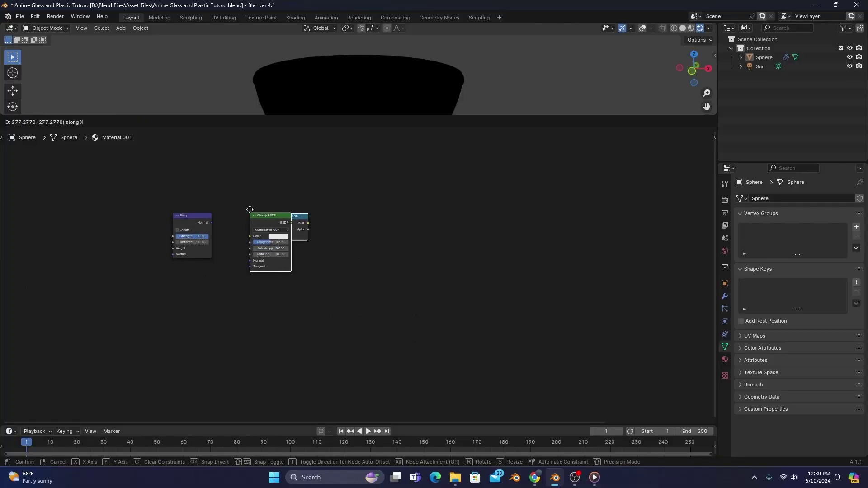
pyautogui.click(317, 212)
pyautogui.hotkey('shift', 'a')
pyautogui.write('color ramp')
pyautogui.press('Return')
pyautogui.click(434, 226)
pyautogui.click(449, 236)
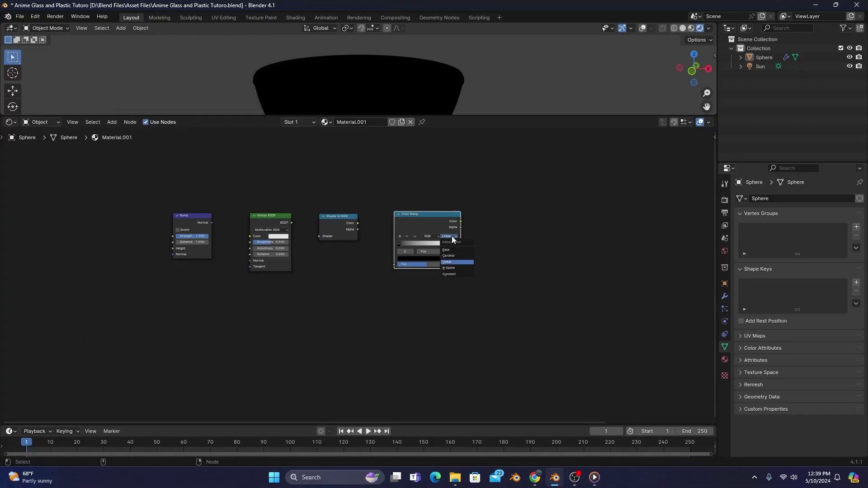
pyautogui.click(445, 274)
pyautogui.press('KP_Decimal')
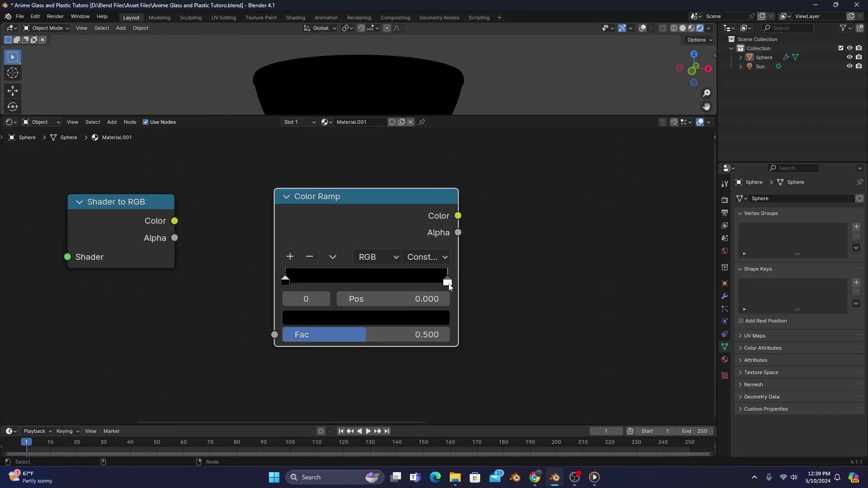
pyautogui.click(448, 283)
pyautogui.moveTo(450, 285); pyautogui.dragTo(438, 286)
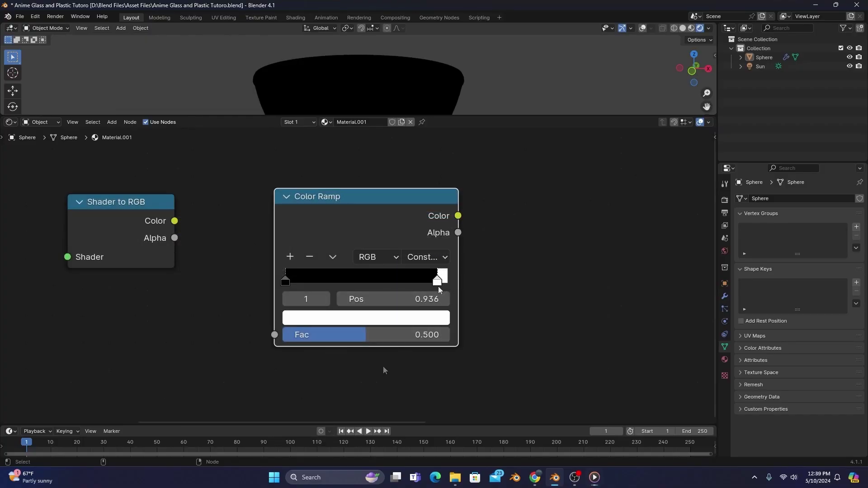
# - Set Glossy roughness 0.4 and Bump strength 0.05, then link Bump, Glossy, Shader to RGB and Color Ramp
pyautogui.click(225, 360)
pyautogui.moveTo(112, 357); pyautogui.dragTo(607, 361, button='middle')
pyautogui.doubleClick(457, 279)
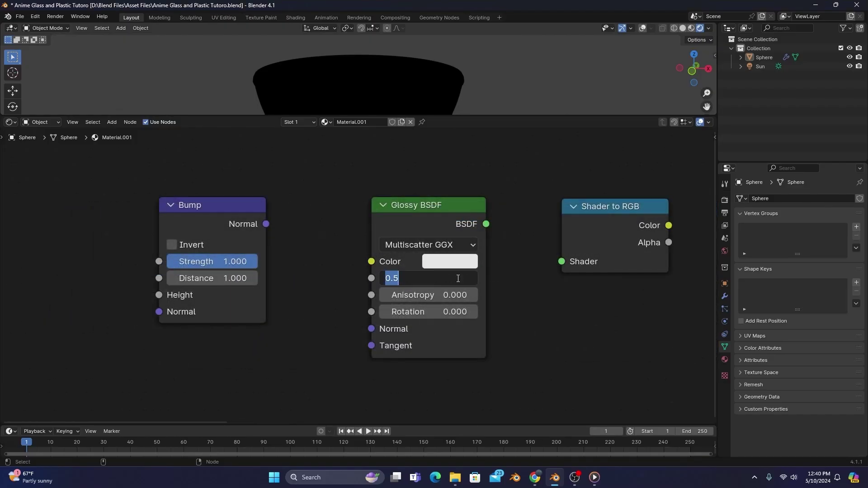
pyautogui.write('0.4')
pyautogui.press('Return')
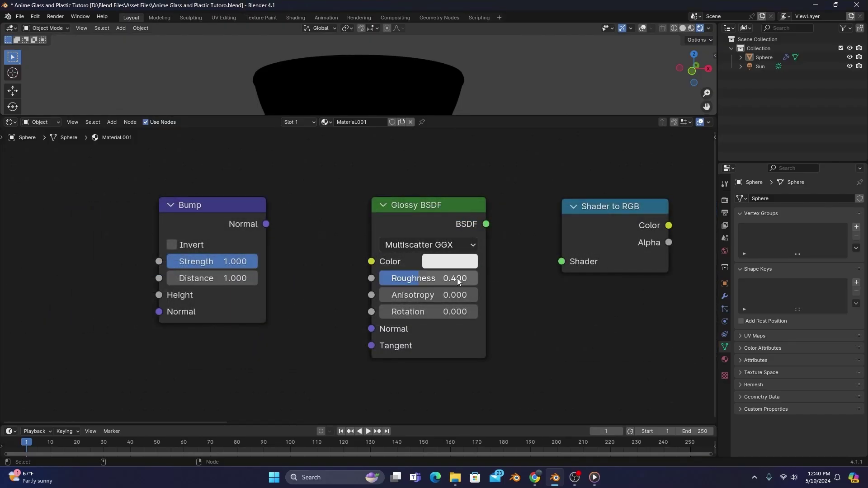
pyautogui.doubleClick(218, 262)
pyautogui.write('0.0')
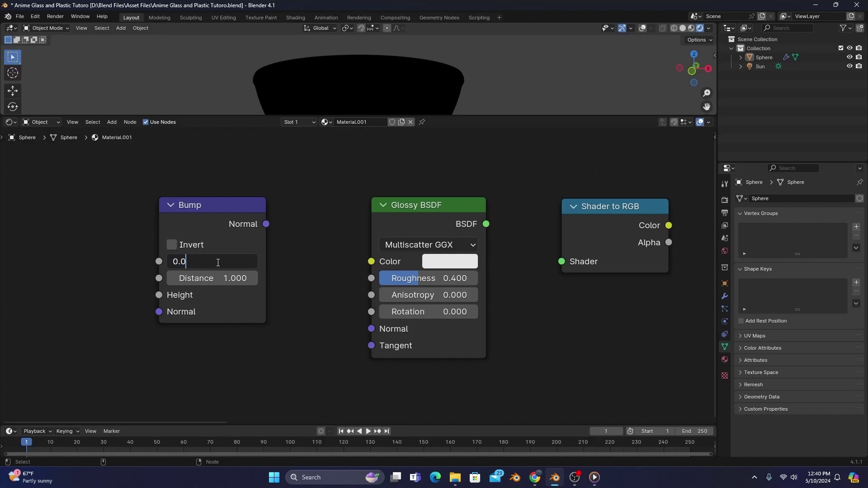
pyautogui.write('5')
pyautogui.press('Return')
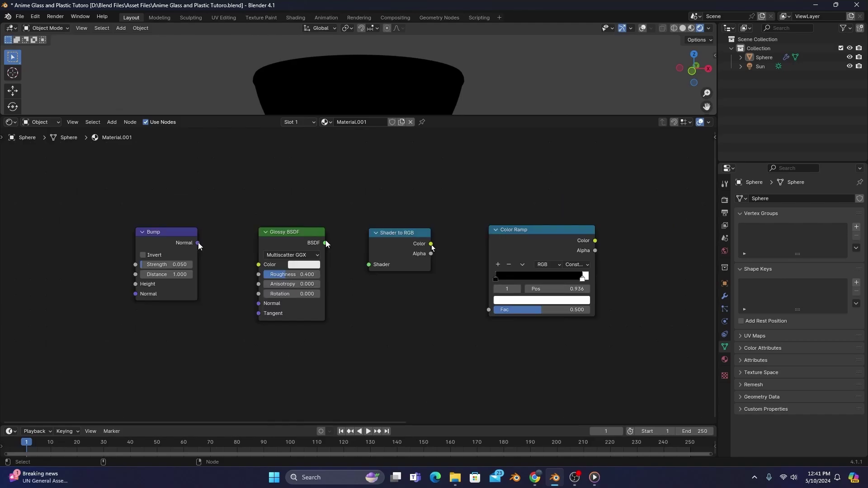
pyautogui.moveTo(431, 243)
pyautogui.mouseDown()
pyautogui.moveTo(468, 299)
pyautogui.moveTo(489, 310)
pyautogui.mouseUp()
pyautogui.moveTo(197, 243)
pyautogui.mouseDown()
pyautogui.moveTo(243, 302)
pyautogui.moveTo(257, 303)
pyautogui.mouseUp()
pyautogui.moveTo(114, 360); pyautogui.dragTo(582, 216)
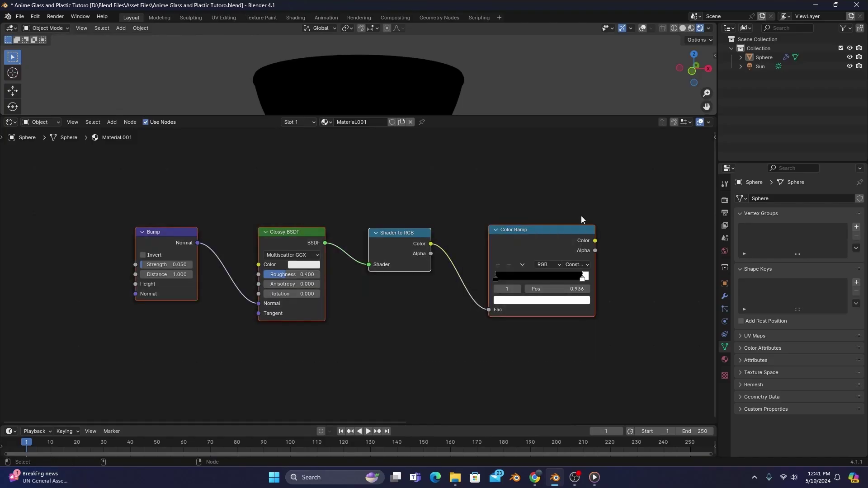
# - Wrap the four reflection nodes in a frame labelled 'Main Reflection'
pyautogui.hotkey('ctrl', 'j')
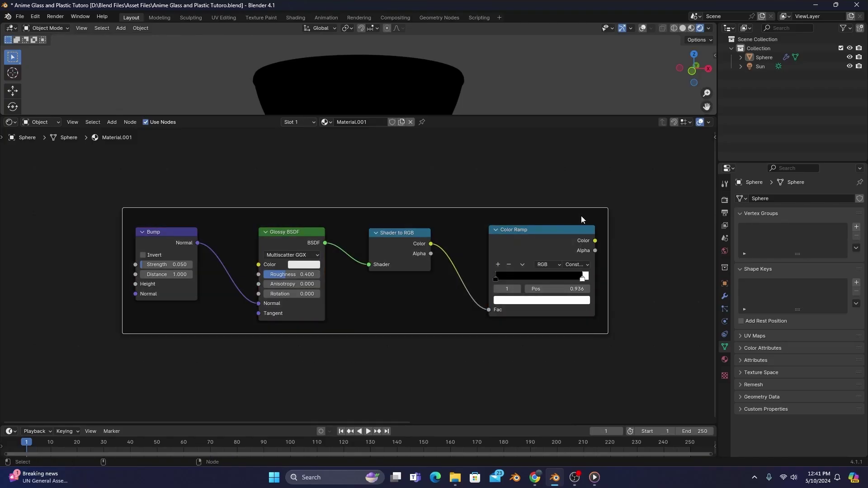
pyautogui.press('F2')
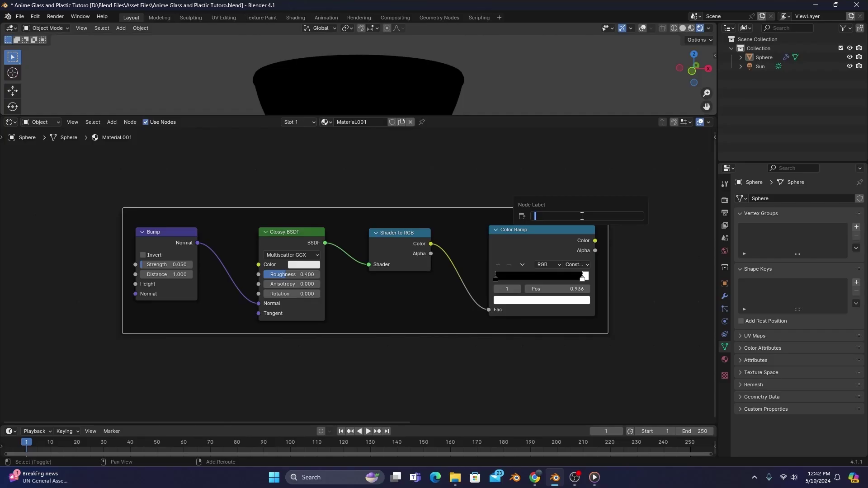
pyautogui.write('Main Reflection')
pyautogui.press('Return')
# - Duplicate the Main Reflection frame below the original and label the copy 'Secondary'
pyautogui.hotkey('shift', 'd')
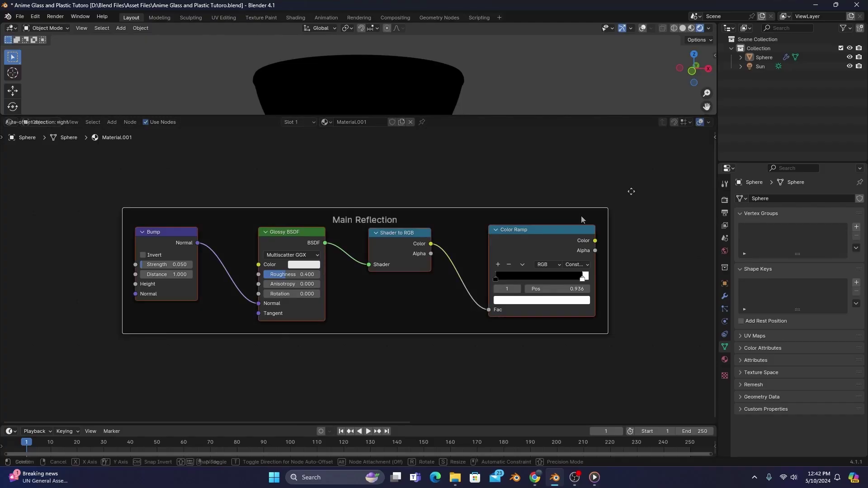
pyautogui.press('y')
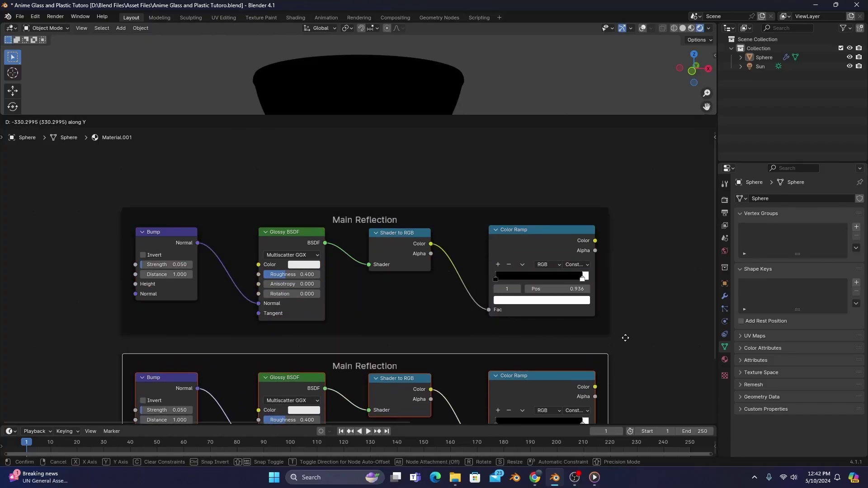
pyautogui.click(625, 343)
pyautogui.moveTo(624, 343); pyautogui.dragTo(625, 219, button='middle')
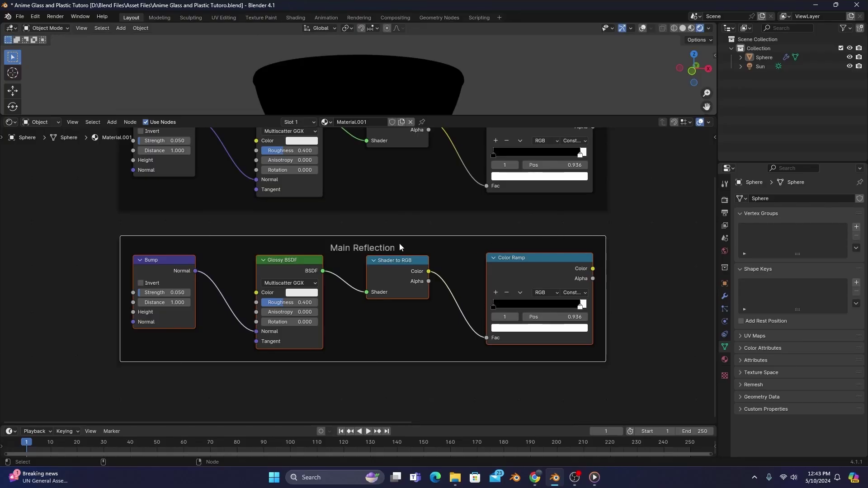
pyautogui.press('F2')
pyautogui.write('Secon')
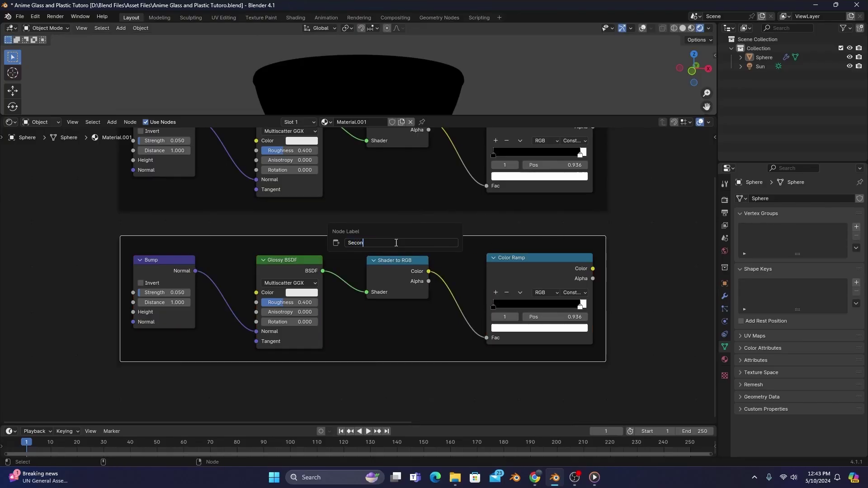
pyautogui.write('dary')
pyautogui.press('Return')
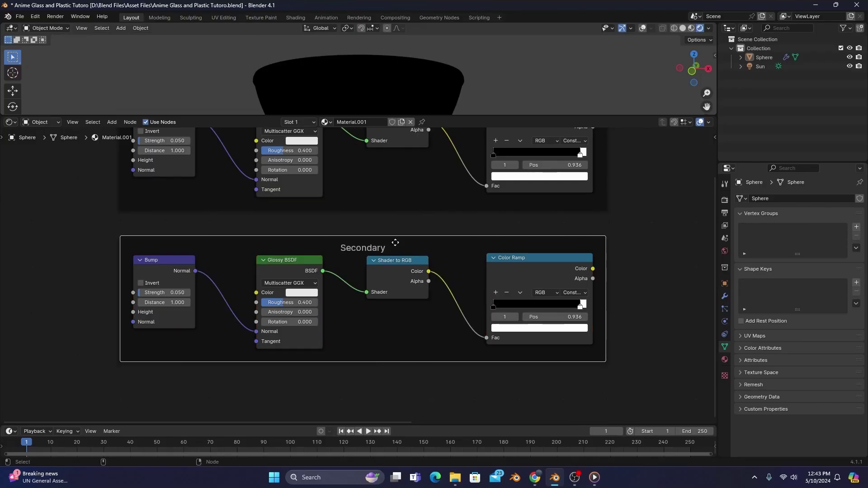
# - In the Secondary copy, set Bump strength 0.1, glossy roughness 0.8 and ramp stop 0.532
pyautogui.click(161, 292)
pyautogui.write('0.')
pyautogui.click(287, 303)
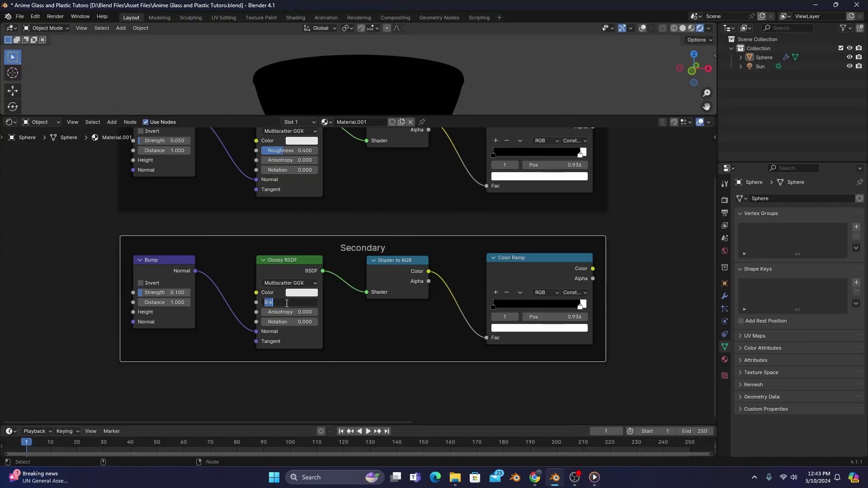
pyautogui.write('0.8')
pyautogui.press('Return')
pyautogui.moveTo(581, 318); pyautogui.dragTo(544, 325)
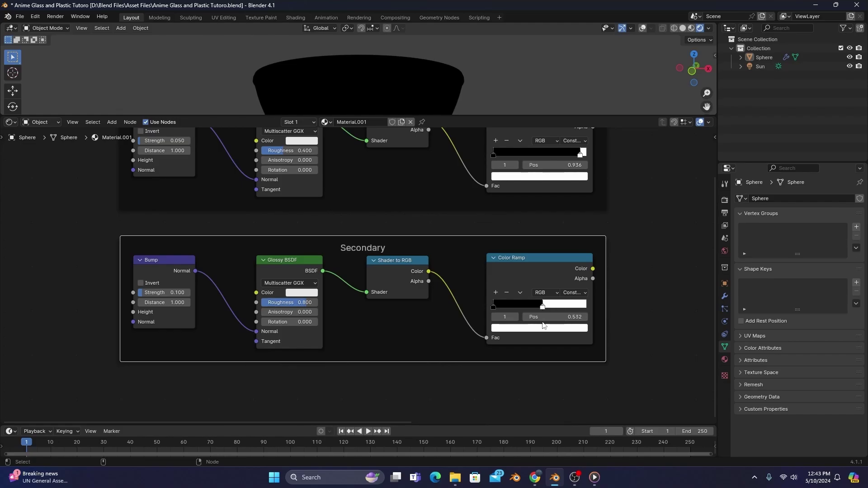
# - Blend the Main Reflection and Secondary ramps in a Lighten mix node wired to the material output
pyautogui.moveTo(673, 231); pyautogui.dragTo(460, 297, button='middle')
pyautogui.hotkey('ctrl', 'v')
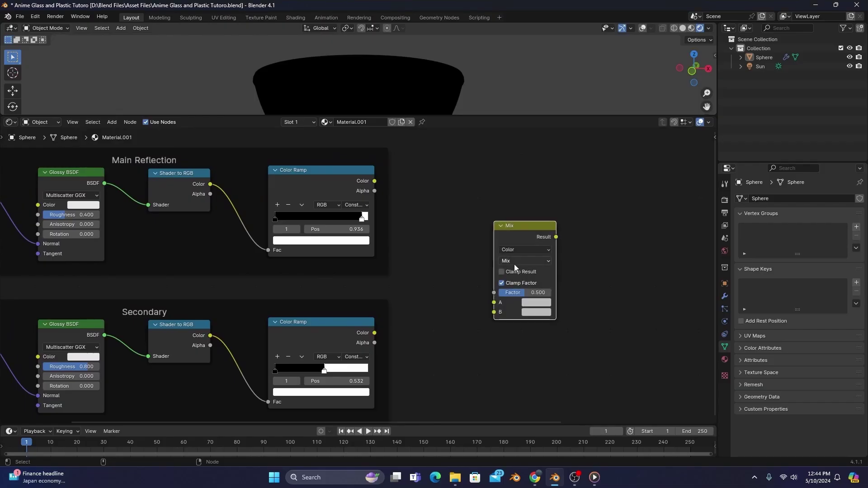
pyautogui.click(515, 261)
pyautogui.click(511, 330)
pyautogui.moveTo(375, 181); pyautogui.dragTo(493, 302)
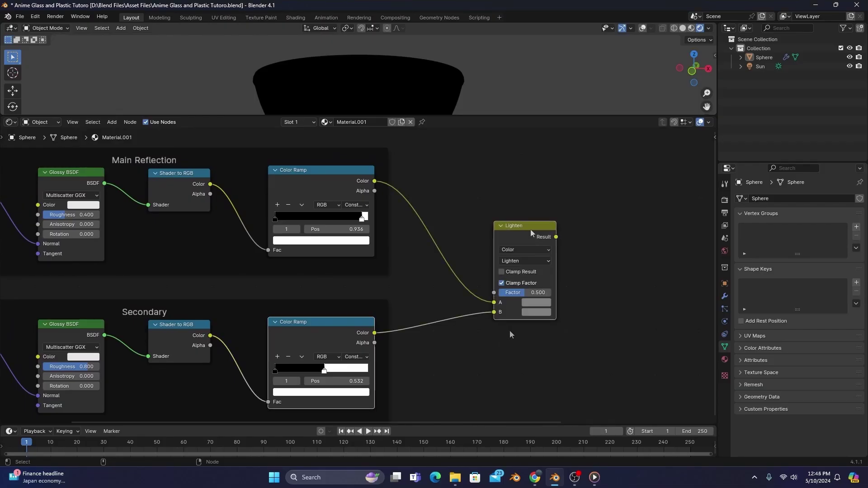
pyautogui.moveTo(375, 333); pyautogui.dragTo(494, 312)
pyautogui.keyDown('ctrl'); pyautogui.keyDown('shift'); pyautogui.click(531, 229); pyautogui.keyUp('shift'); pyautogui.keyUp('ctrl')
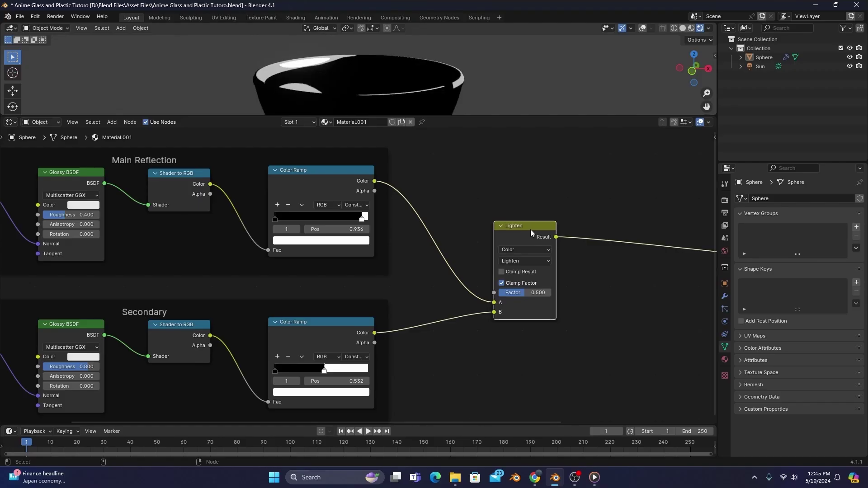
pyautogui.moveTo(485, 116); pyautogui.dragTo(485, 286)
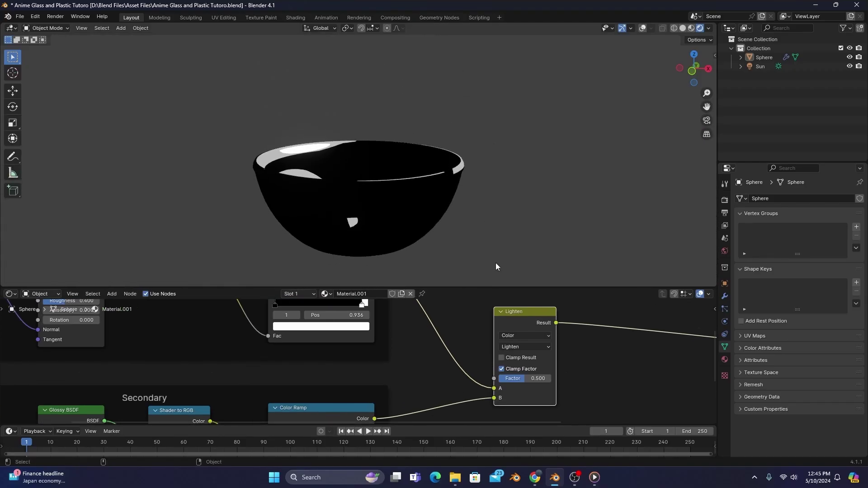
# - Set the Lighten node's Factor to 0.2 while viewing the inside of the bowl
pyautogui.moveTo(531, 155); pyautogui.dragTo(517, 199, button='middle')
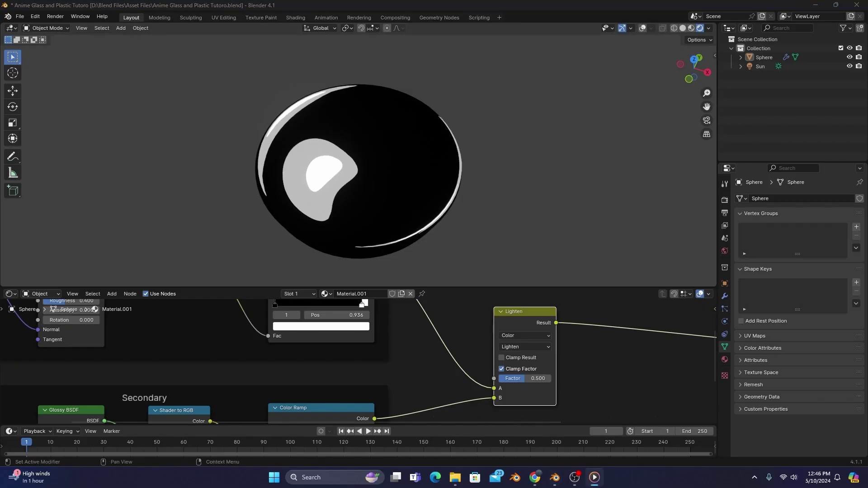
pyautogui.click(319, 184)
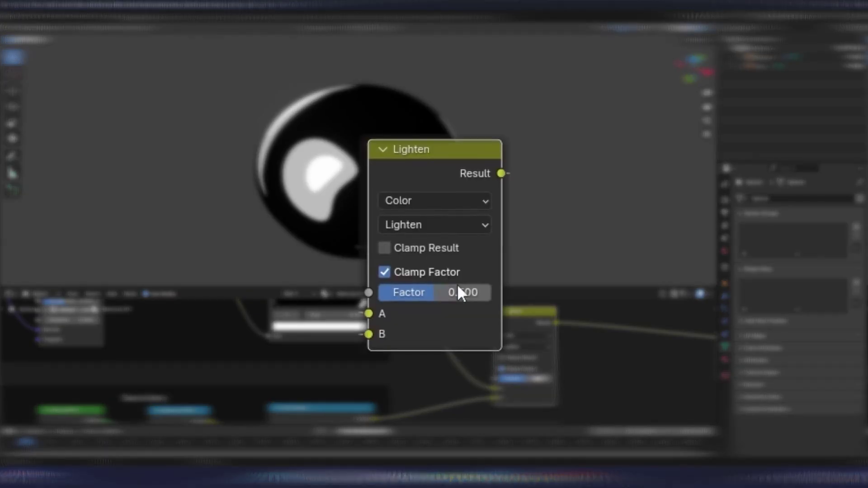
pyautogui.click(458, 290)
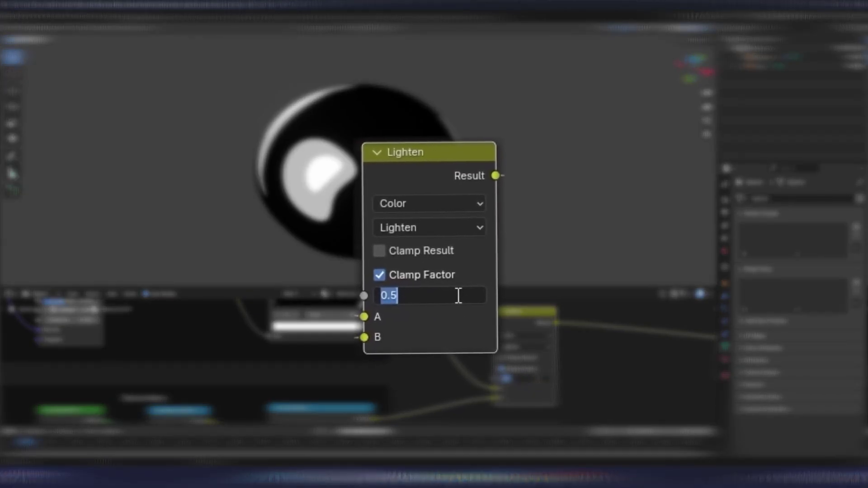
pyautogui.write('0.2')
pyautogui.press('Return')
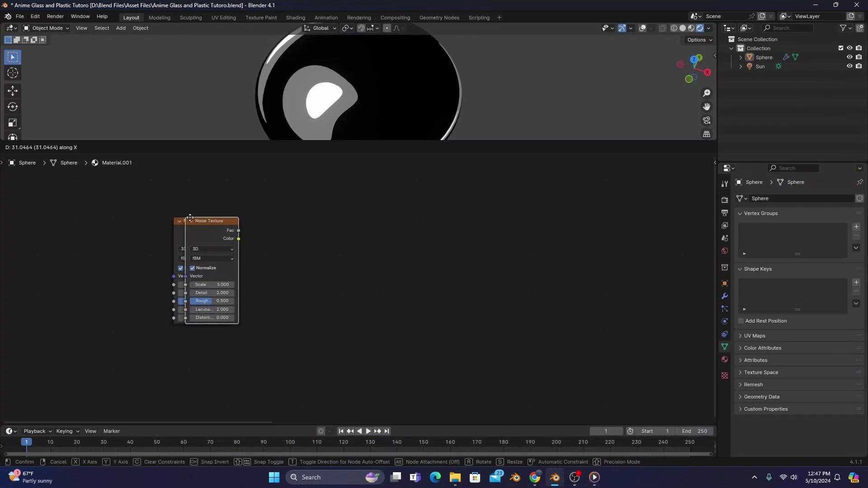
# - Duplicate the Noise Texture node to build the row of three noise textures
pyautogui.press('x')
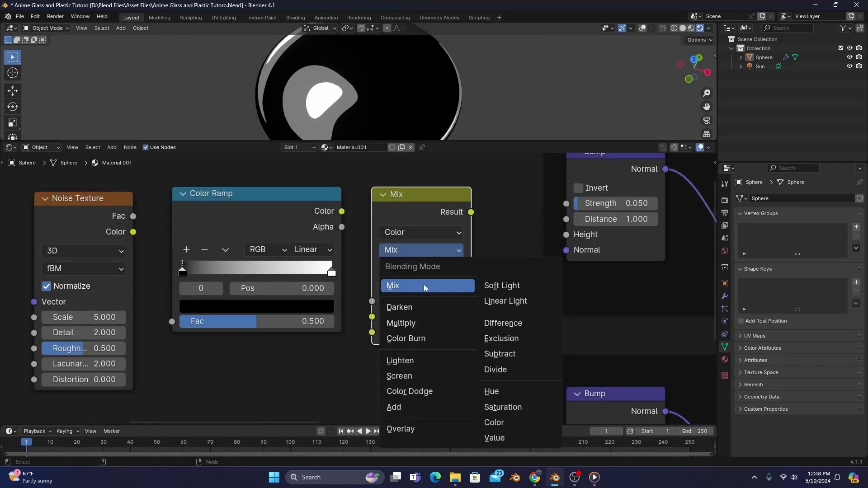
# - Set the mix node to Multiply at factor 0.1 and link the first and second ramps into A and B
pyautogui.click(416, 321)
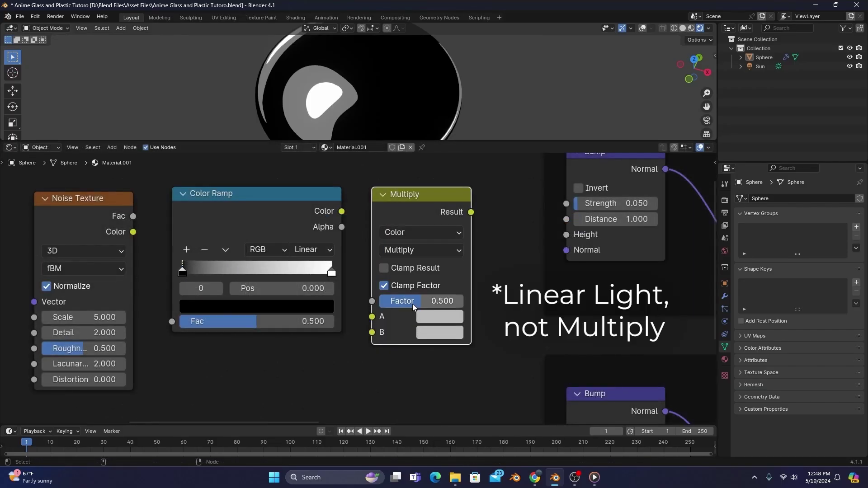
pyautogui.click(413, 304)
pyautogui.write('0.1')
pyautogui.press('Return')
pyautogui.moveTo(370, 245); pyautogui.dragTo(615, 311)
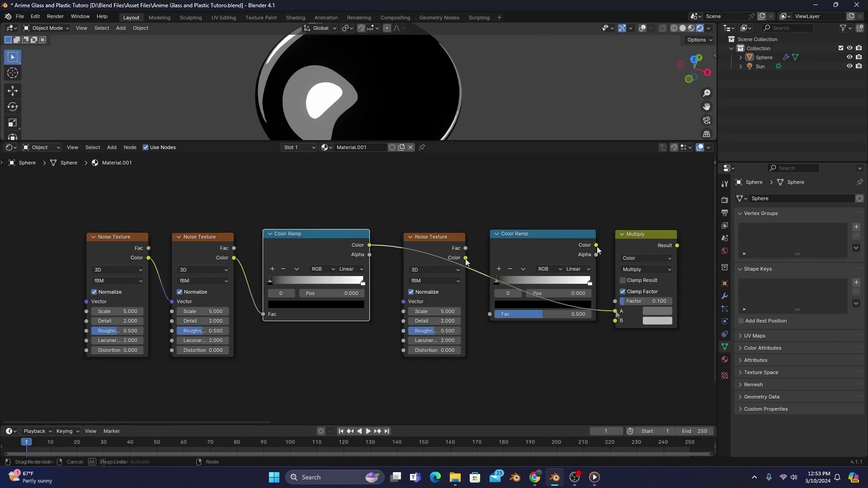
pyautogui.moveTo(465, 258); pyautogui.dragTo(489, 315)
pyautogui.moveTo(596, 245); pyautogui.dragTo(615, 320)
# - Give the third Noise Texture scale 13 and distortion 0.2
pyautogui.click(455, 311)
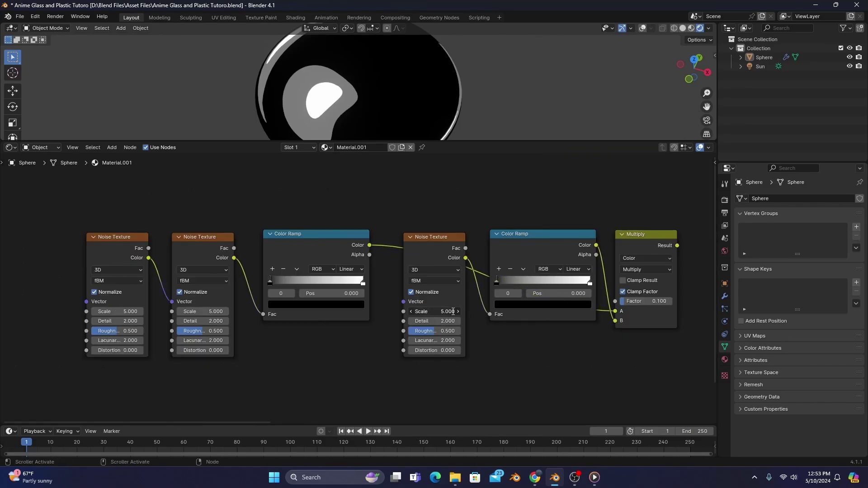
pyautogui.write('13')
pyautogui.press('Return')
pyautogui.click(445, 350)
pyautogui.write('0')
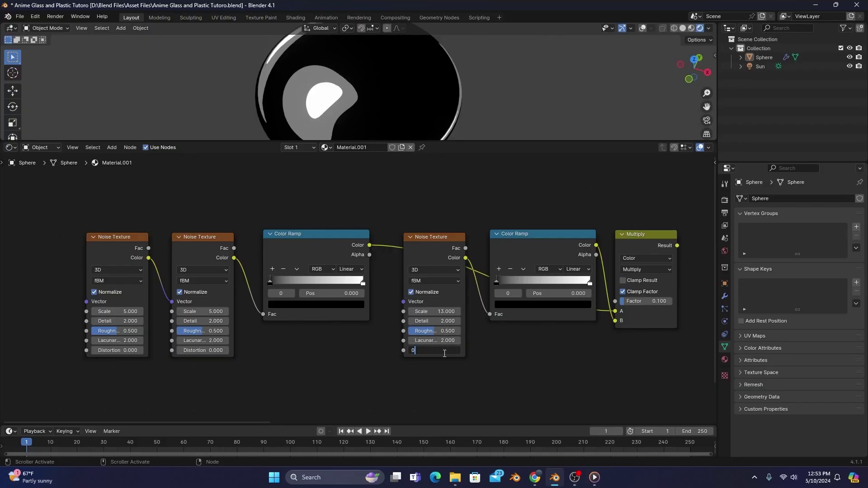
pyautogui.write('.2')
pyautogui.press('Return')
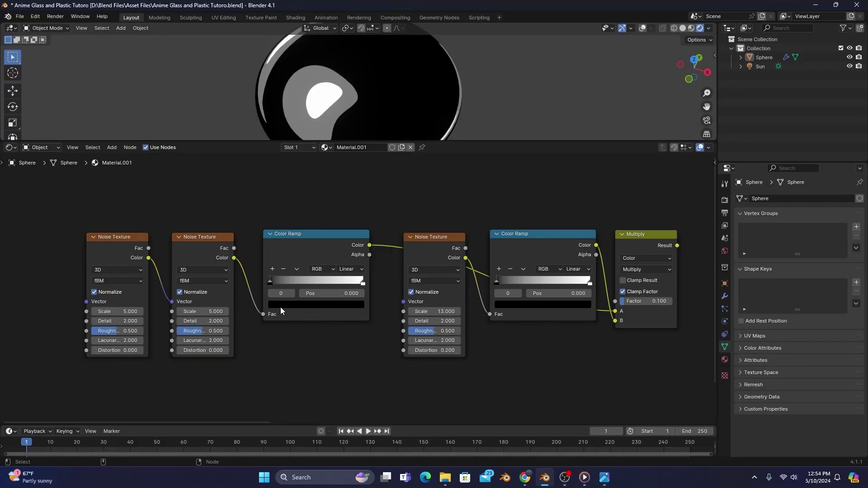
# - Move the first Color Ramp's stop to 0.341 and brighten its colour slightly
pyautogui.moveTo(271, 282); pyautogui.dragTo(300, 284)
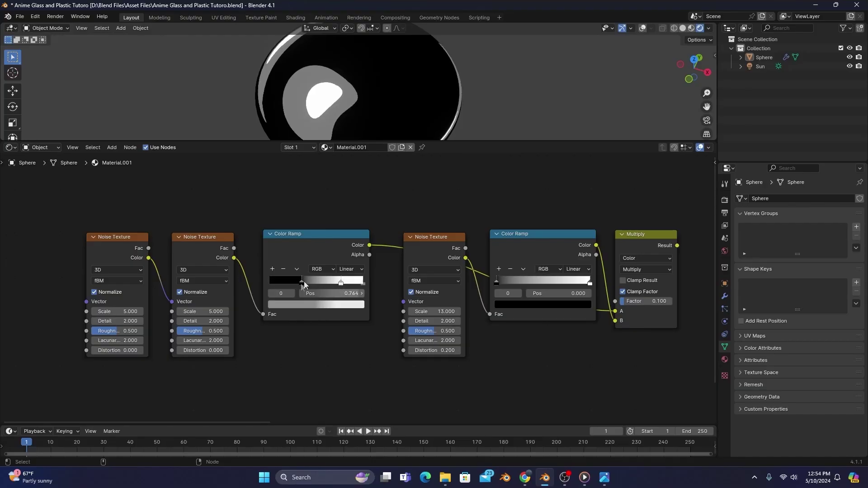
pyautogui.click(310, 305)
pyautogui.moveTo(353, 246); pyautogui.dragTo(357, 225)
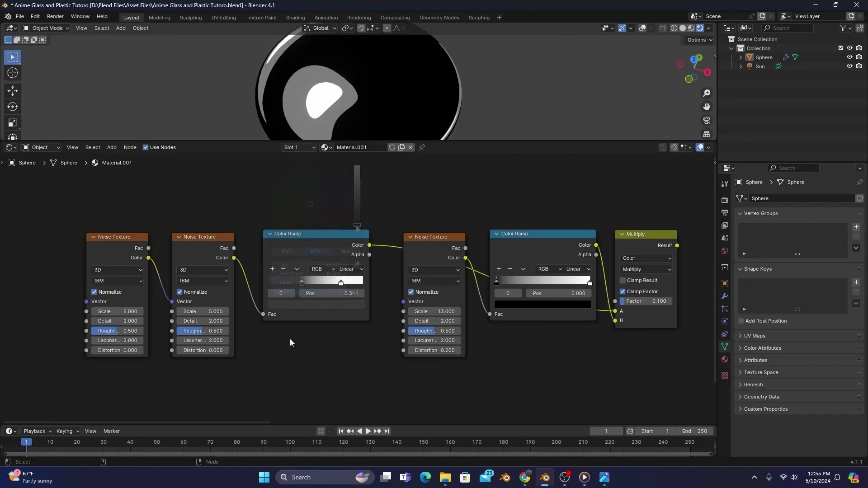
# - Set the second Noise Texture to scale 0.3, detail 4.5 and distortion 0.7
pyautogui.click(216, 312)
pyautogui.write('0')
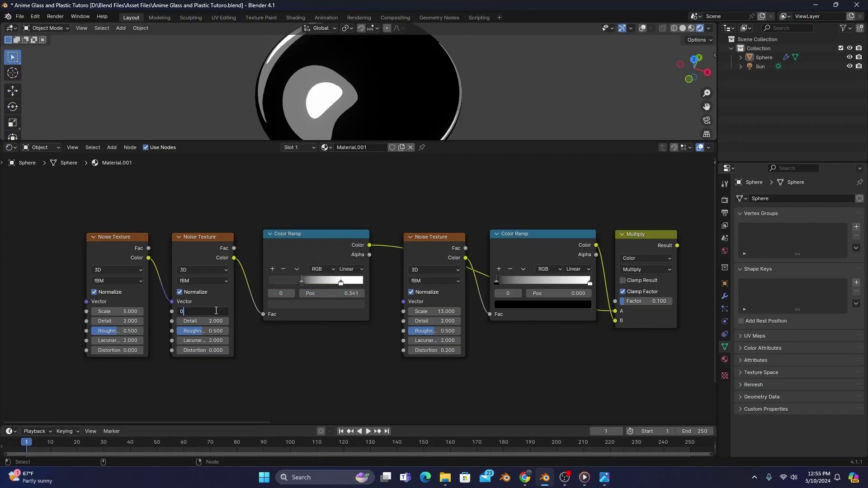
pyautogui.write('.3')
pyautogui.press('Return')
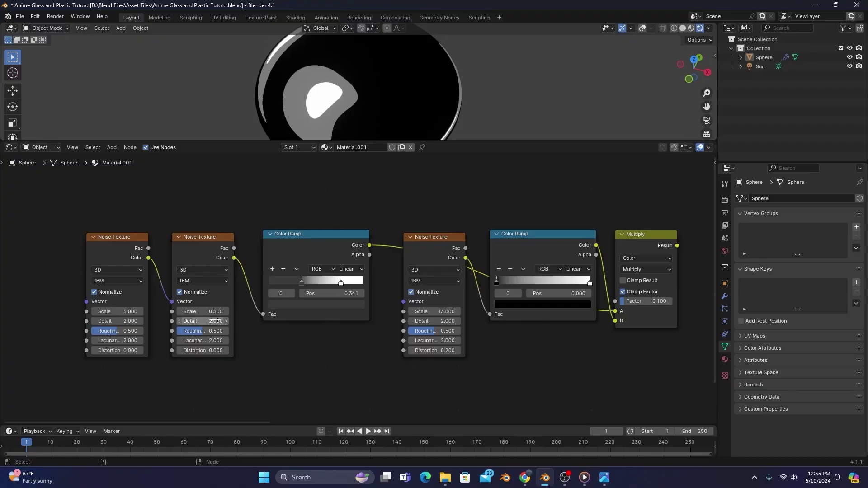
pyautogui.click(217, 321)
pyautogui.write('4.5')
pyautogui.press('Return')
pyautogui.click(215, 351)
pyautogui.write('0.')
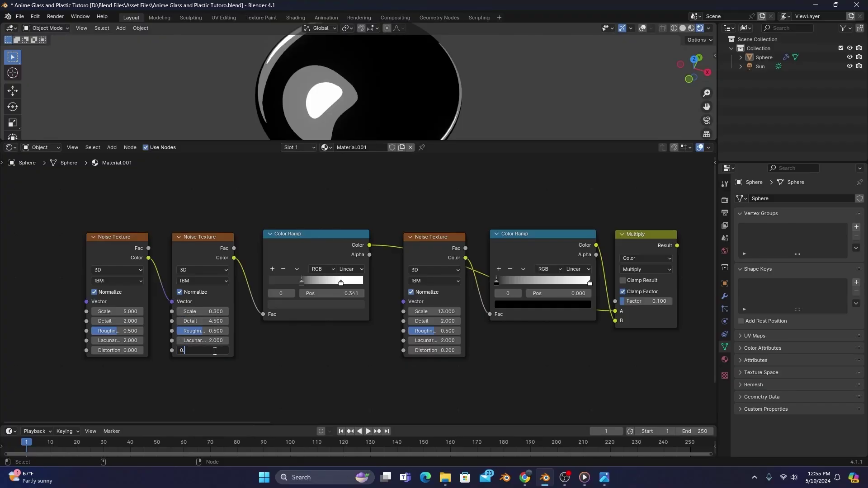
pyautogui.write('7')
pyautogui.press('Return')
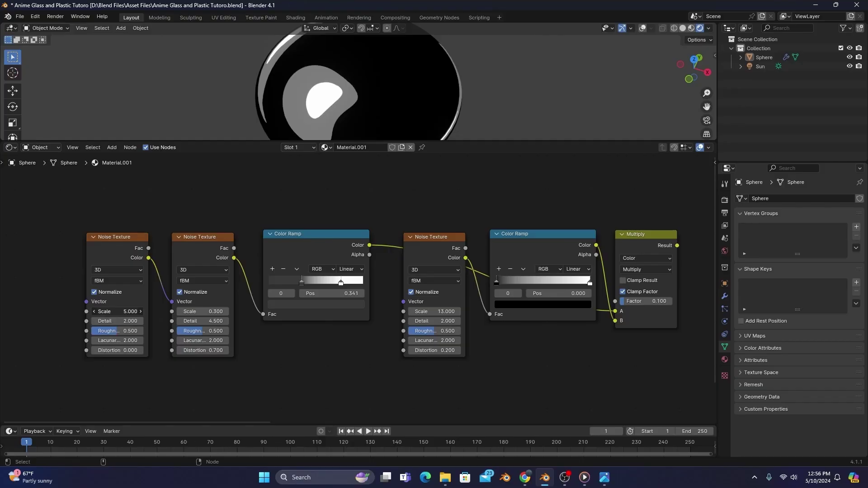
# - Set the first Noise Texture to scale 4, detail 0.2 and lacunarity 0.9
pyautogui.click(126, 311)
pyautogui.write('4')
pyautogui.press('Tab')
pyautogui.write('0')
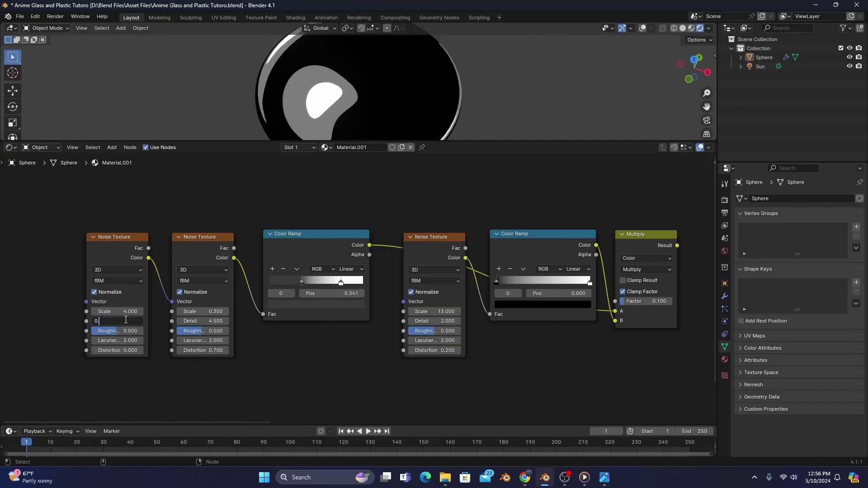
pyautogui.write('.2')
pyautogui.press('Return')
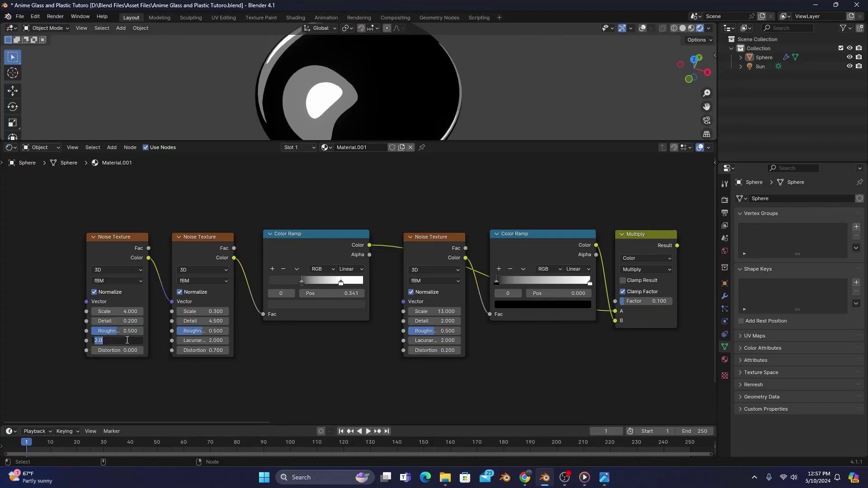
pyautogui.write('0.9')
pyautogui.press('Return')
# - Add a Mapping node driven by Texture Coordinate Object and feed it into the noise textures
pyautogui.hotkey('ctrl', 't')
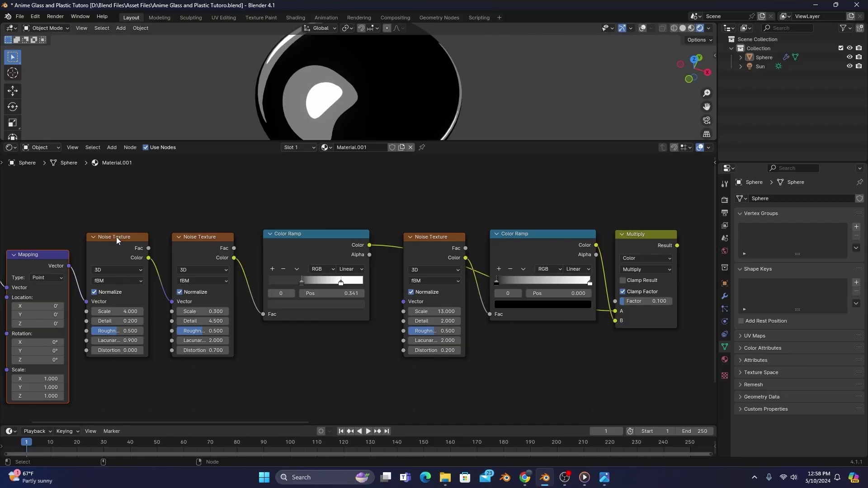
pyautogui.moveTo(116, 237); pyautogui.dragTo(248, 222, button='middle')
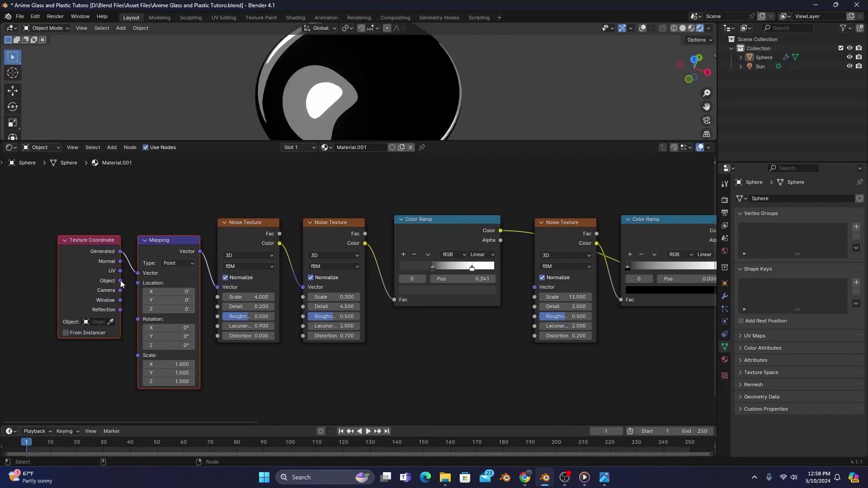
pyautogui.moveTo(120, 281); pyautogui.dragTo(139, 274)
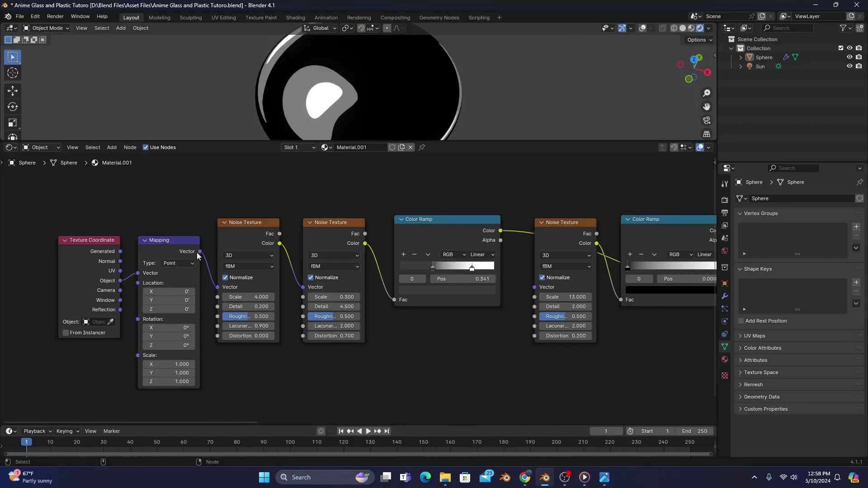
pyautogui.moveTo(202, 251); pyautogui.dragTo(531, 284)
pyautogui.press('Home')
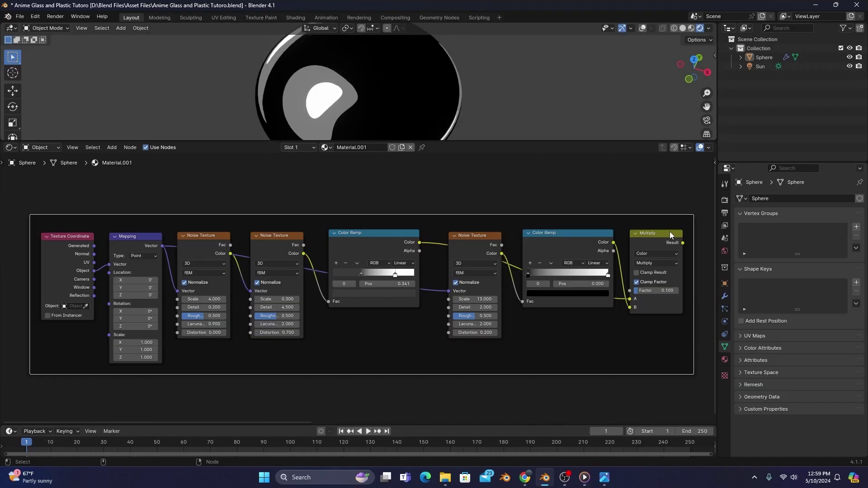
# - Label the noise-node frame 'Reflection Texture'
pyautogui.press('F2')
pyautogui.write('Reflection Texture')
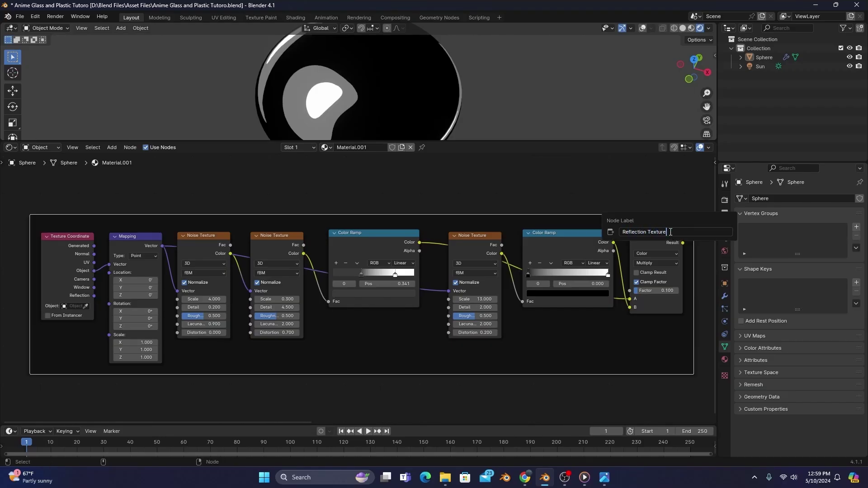
pyautogui.press('Return')
# - Connect the Multiply result to both Bump nodes' Height inputs
pyautogui.moveTo(670, 235); pyautogui.dragTo(311, 224, button='middle')
pyautogui.moveTo(306, 226); pyautogui.dragTo(357, 239)
pyautogui.moveTo(306, 226); pyautogui.dragTo(357, 368)
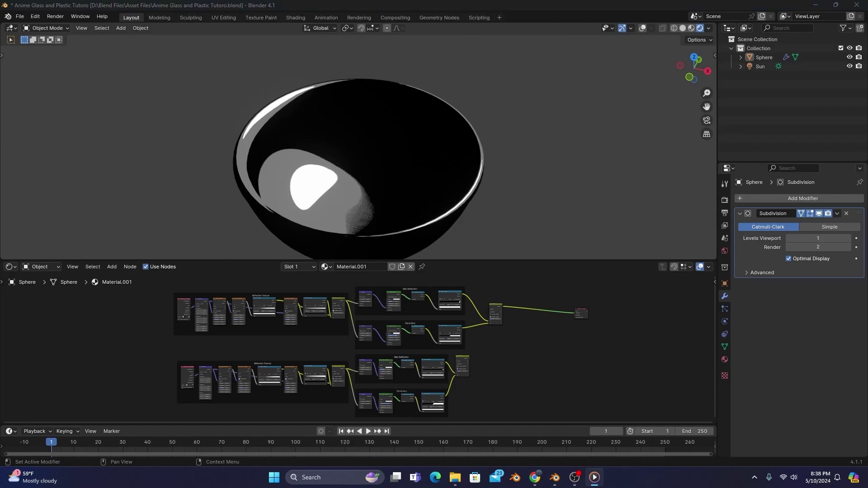
# - Preview the Lighten node on the bowl and connect its Result to the Material Output Surface
pyautogui.click(438, 386)
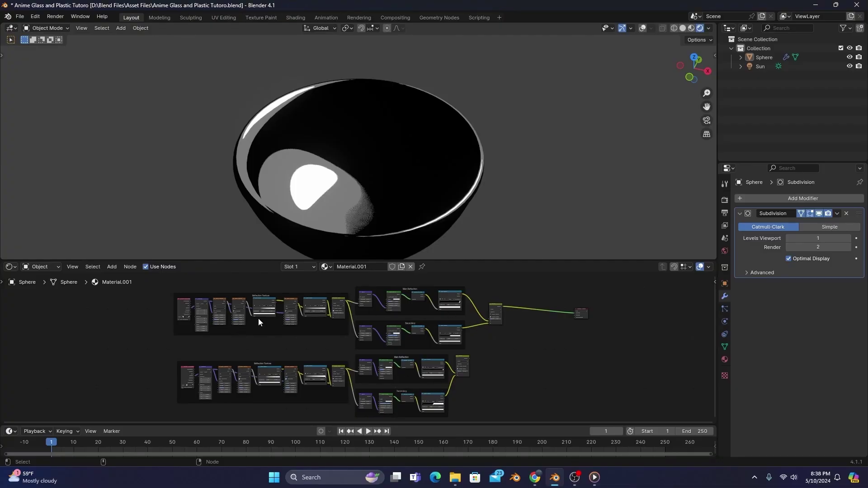
pyautogui.scroll(6, 479, 360)
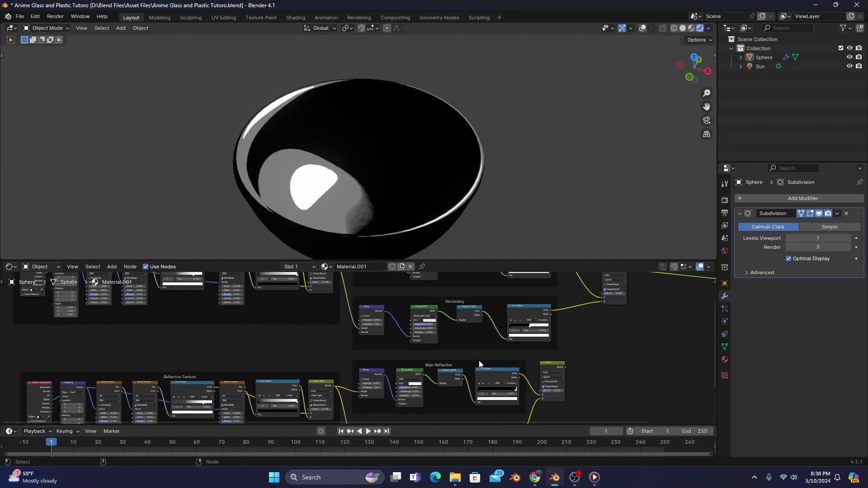
pyautogui.scroll(-2, 409, 340)
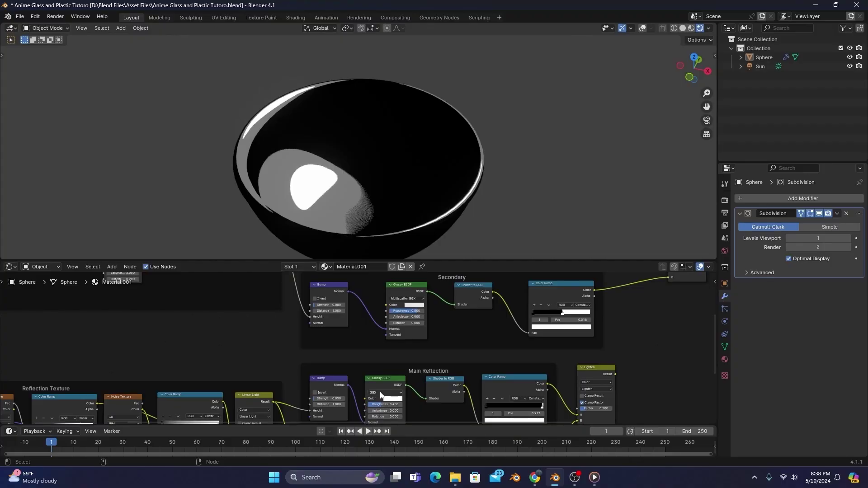
pyautogui.moveTo(508, 365); pyautogui.dragTo(375, 377, button='middle')
pyautogui.keyDown('ctrl'); pyautogui.keyDown('shift'); pyautogui.click(405, 379); pyautogui.keyUp('shift'); pyautogui.keyUp('ctrl')
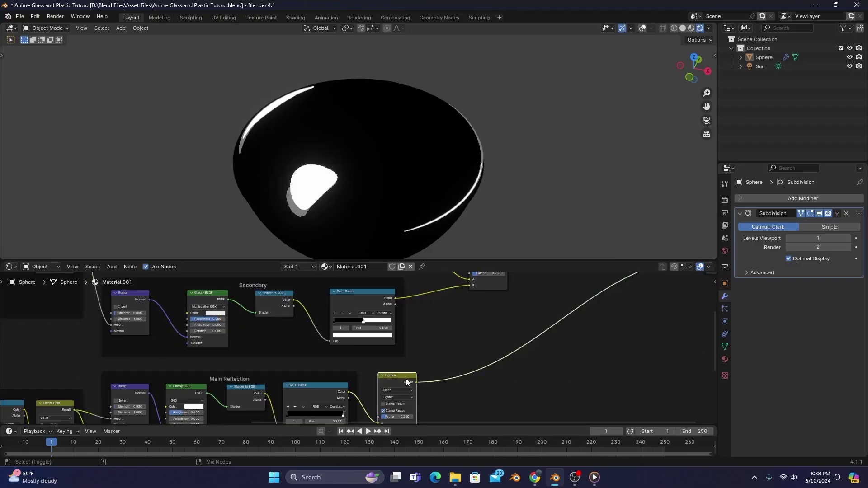
pyautogui.moveTo(456, 308); pyautogui.dragTo(420, 387, button='middle')
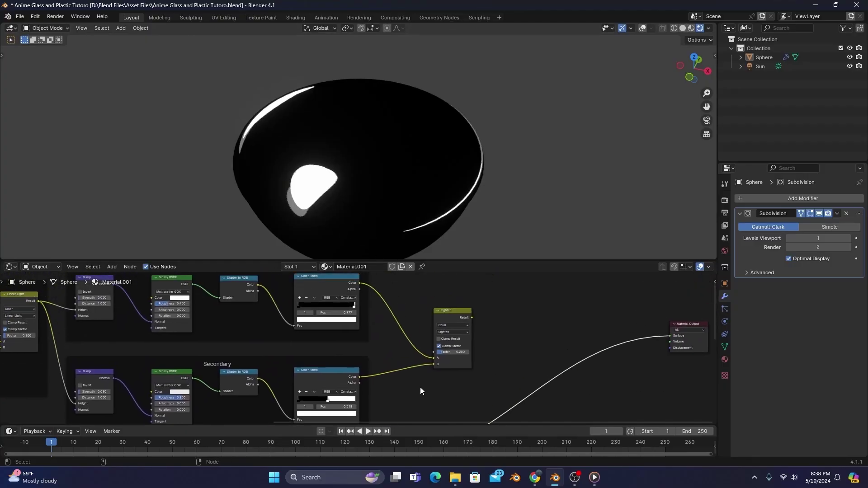
pyautogui.keyDown('ctrl'); pyautogui.keyDown('shift'); pyautogui.click(452, 318); pyautogui.keyUp('shift'); pyautogui.keyUp('ctrl')
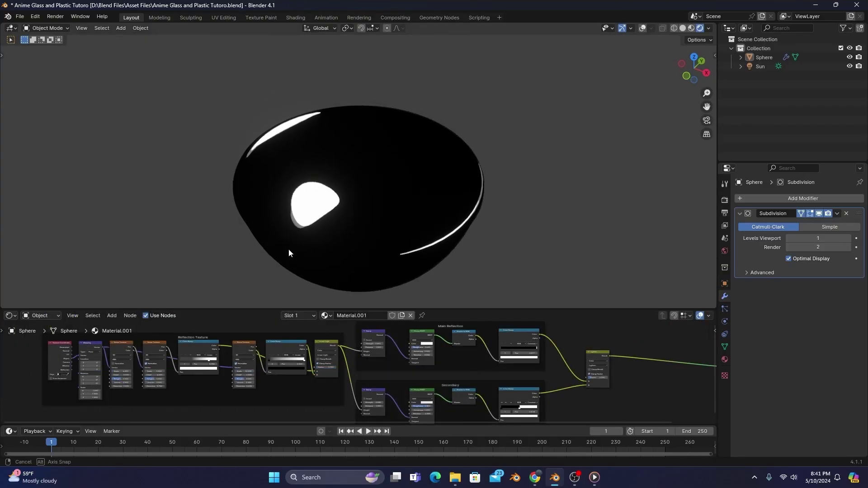
# - Raise the Linear Light factor to 1 and drag the noise scales to 38 and 0.1
pyautogui.moveTo(288, 249); pyautogui.dragTo(19, 239, button='middle')
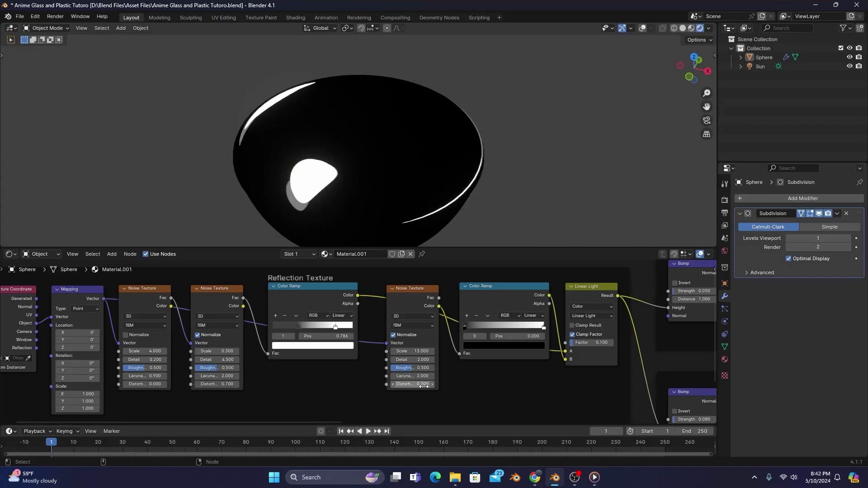
pyautogui.moveTo(588, 343); pyautogui.dragTo(615, 343)
pyautogui.moveTo(413, 351); pyautogui.dragTo(493, 351)
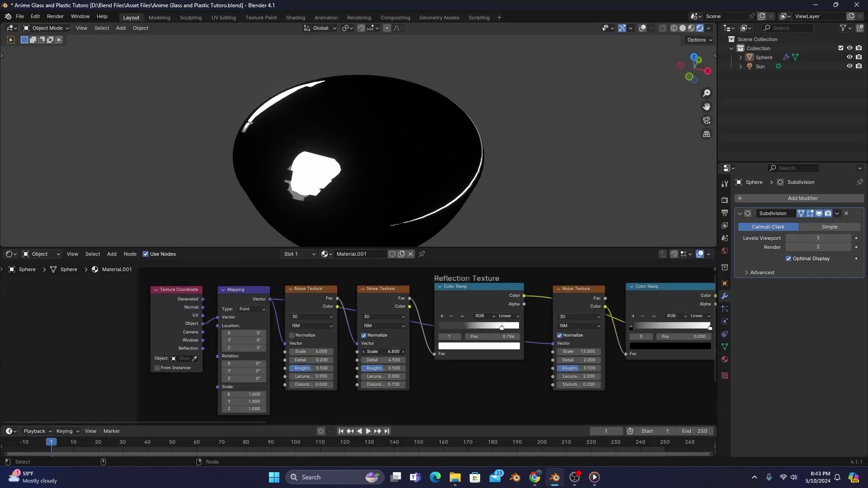
pyautogui.moveTo(384, 352); pyautogui.dragTo(418, 352)
pyautogui.moveTo(312, 352); pyautogui.dragTo(357, 351)
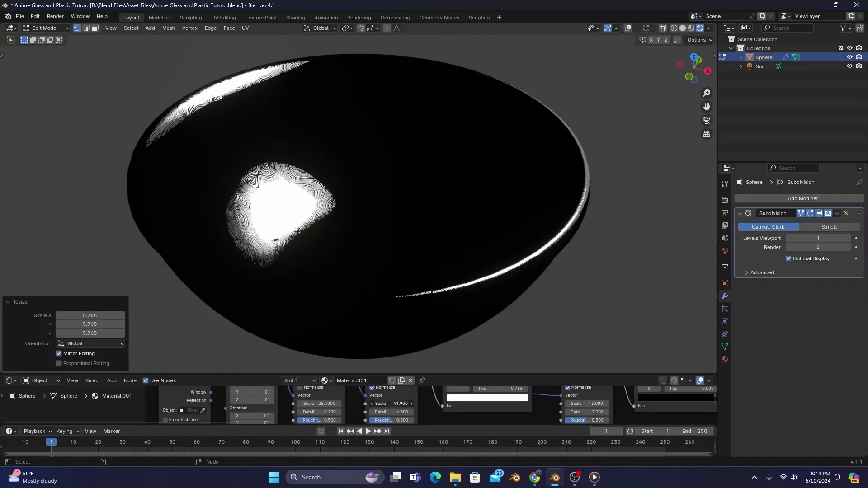
pyautogui.moveTo(391, 403); pyautogui.dragTo(255, 403)
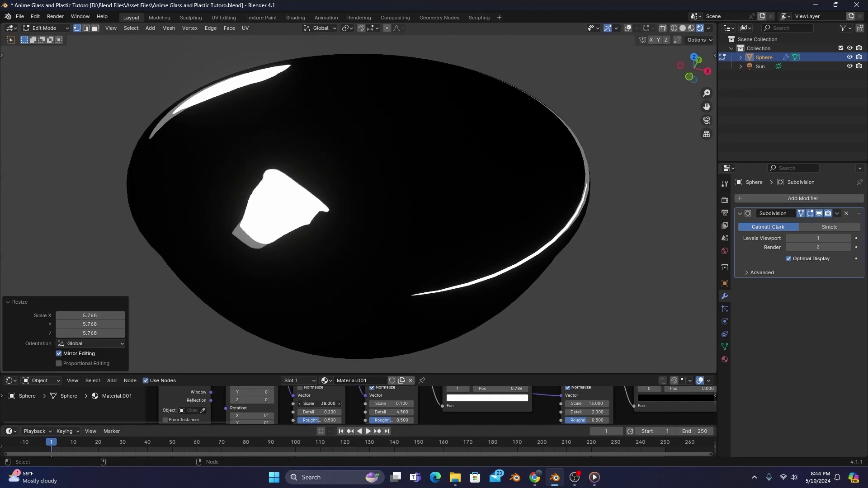
# - Drag the noise texture scale down to 7 so the highlight becomes a rounded blob
pyautogui.moveTo(255, 404); pyautogui.dragTo(251, 403)
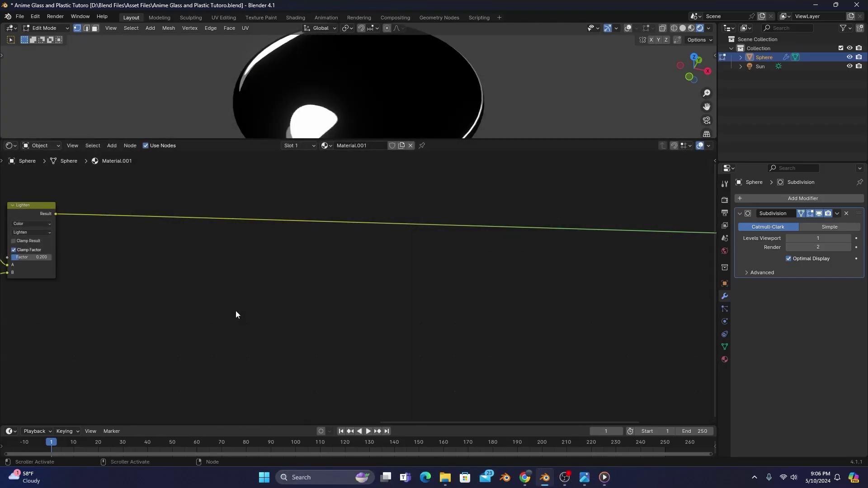
# - Add two Emission nodes, a Mix Shader, Shader to RGB, Transparent BSDF and Diffuse BSDF
pyautogui.hotkey('ctrl', 'v')
pyautogui.hotkey('shift', 'd')
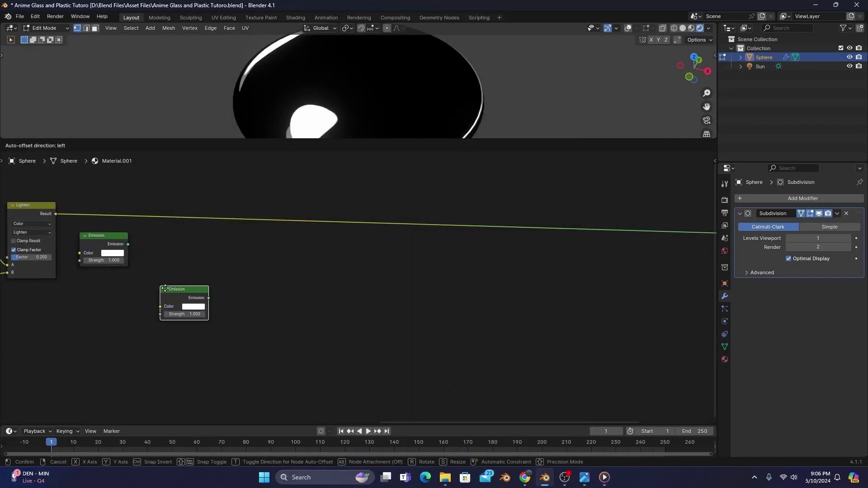
pyautogui.click(262, 330)
pyautogui.hotkey('ctrl', 'v')
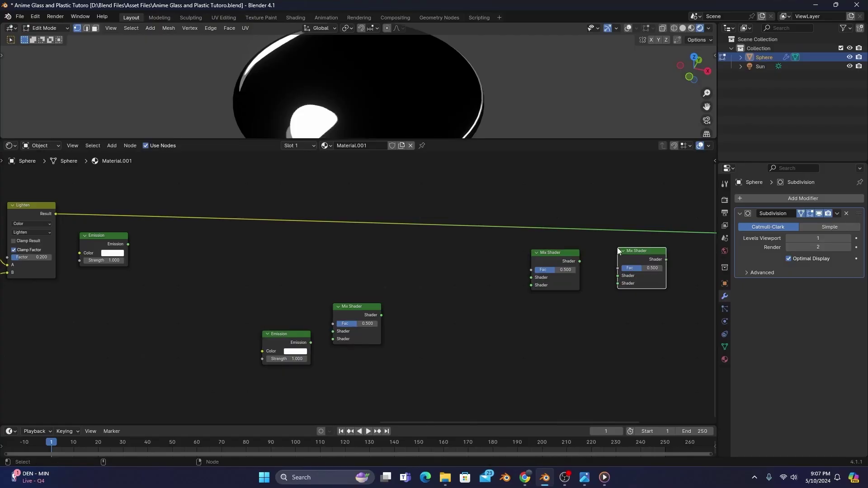
pyautogui.hotkey('shift', 'd')
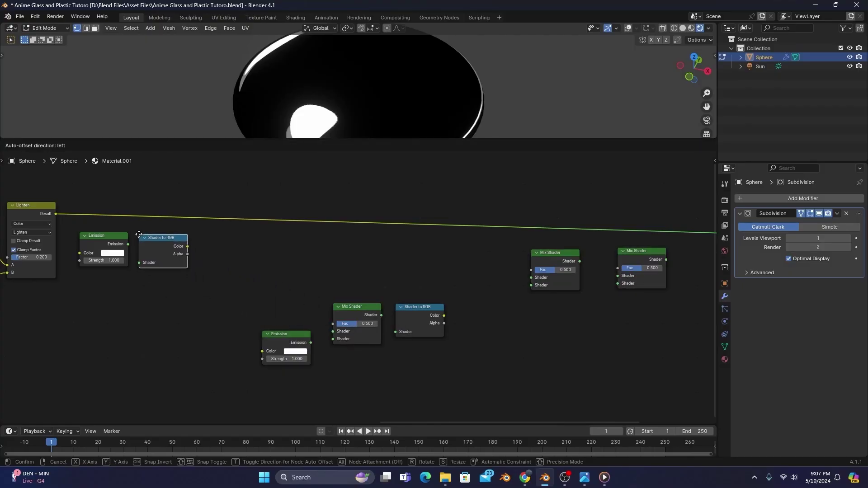
pyautogui.click(139, 234)
pyautogui.hotkey('ctrl', 'v')
pyautogui.hotkey('shift', 'd')
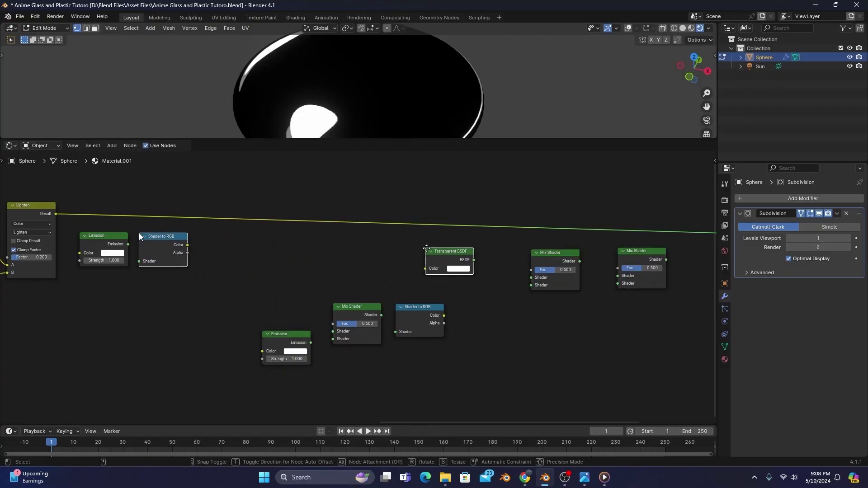
pyautogui.click(456, 264)
pyautogui.hotkey('ctrl', 'v')
pyautogui.click(461, 312)
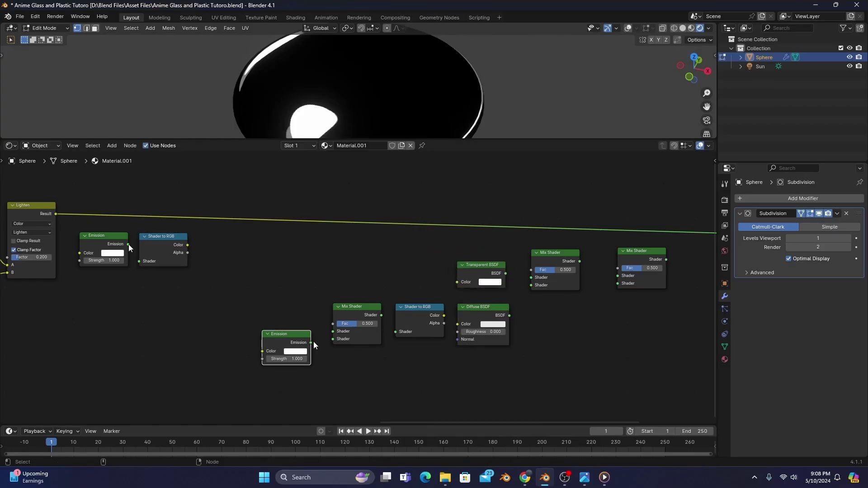
# - Wire Emission, Mix Shader, Shader to RGB and both BSDFs into a chain fed by Lighten
pyautogui.moveTo(129, 244); pyautogui.dragTo(140, 261)
pyautogui.moveTo(310, 343); pyautogui.dragTo(336, 339)
pyautogui.moveTo(382, 315); pyautogui.dragTo(395, 332)
pyautogui.moveTo(444, 315); pyautogui.dragTo(457, 324)
pyautogui.moveTo(510, 315); pyautogui.dragTo(531, 277)
pyautogui.click(55, 214)
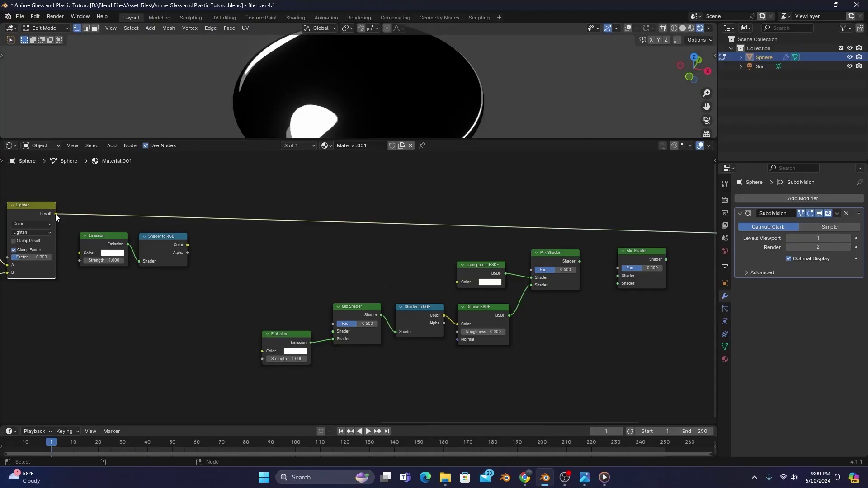
pyautogui.moveTo(56, 213); pyautogui.dragTo(79, 254)
# - Set the Emission strength to 3
pyautogui.scroll(3, 78, 253)
pyautogui.doubleClick(385, 321)
pyautogui.write('3')
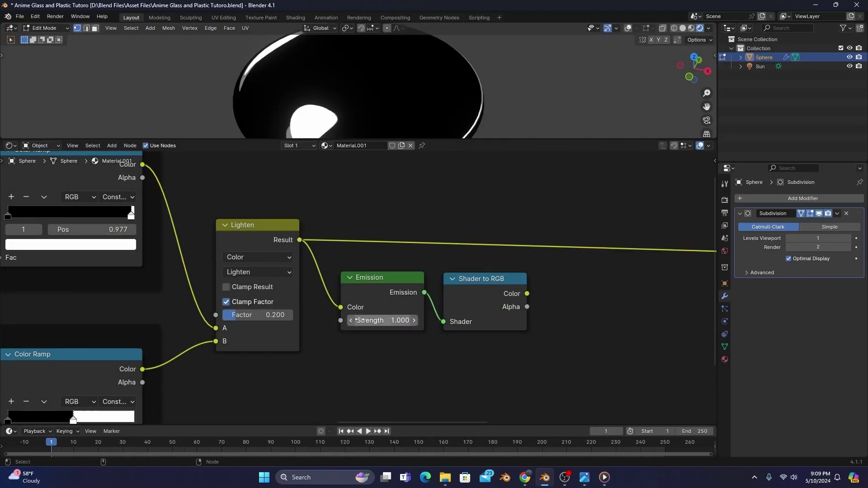
pyautogui.press('Return')
pyautogui.scroll(-3, 53, 253)
# - Add a Lighten copy fed by Shader to RGB and drive both Mix Shader factors with it
pyautogui.press('g')
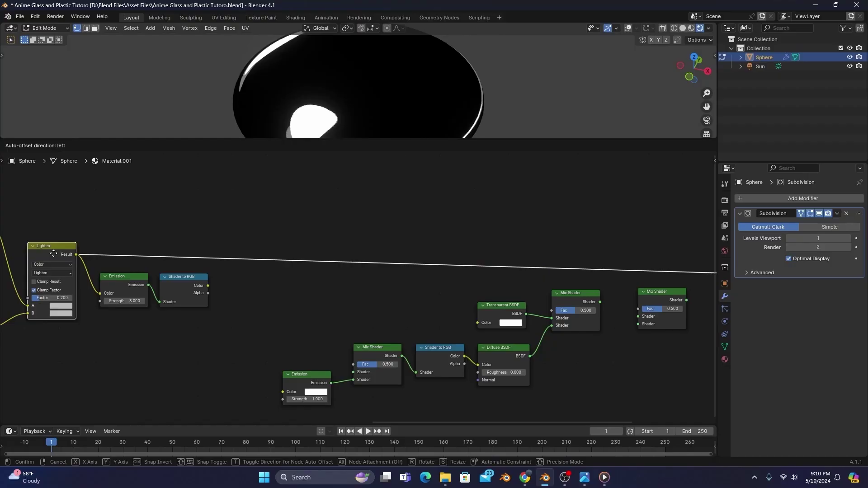
pyautogui.click(269, 290)
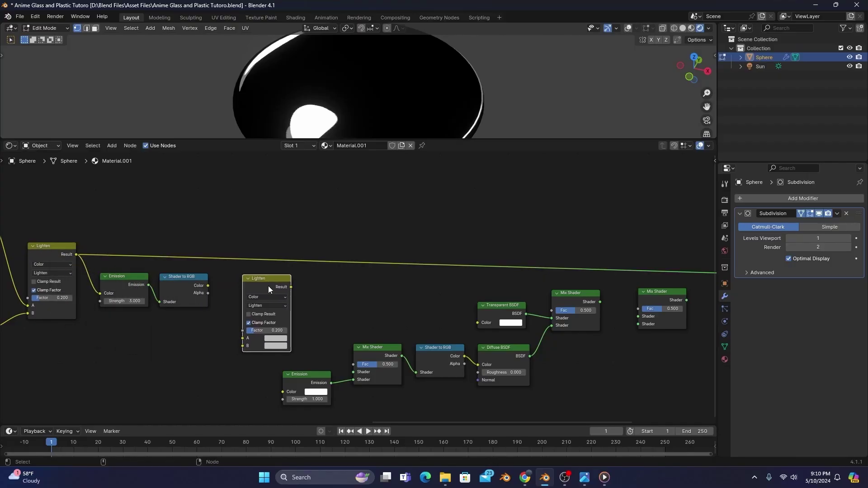
pyautogui.moveTo(208, 286); pyautogui.dragTo(242, 349)
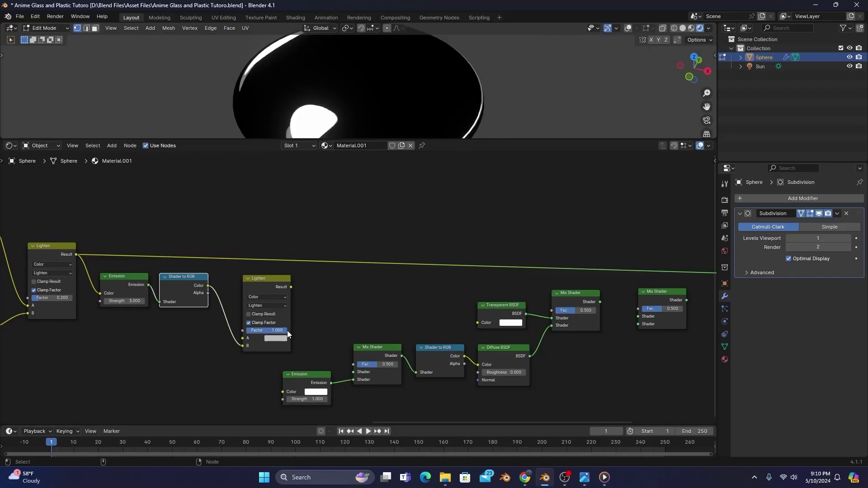
pyautogui.moveTo(290, 287); pyautogui.dragTo(351, 372)
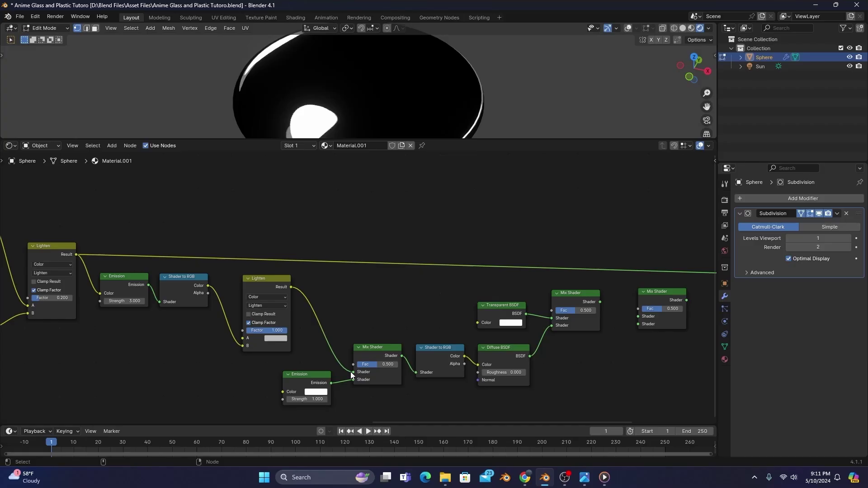
pyautogui.moveTo(290, 286); pyautogui.dragTo(557, 310)
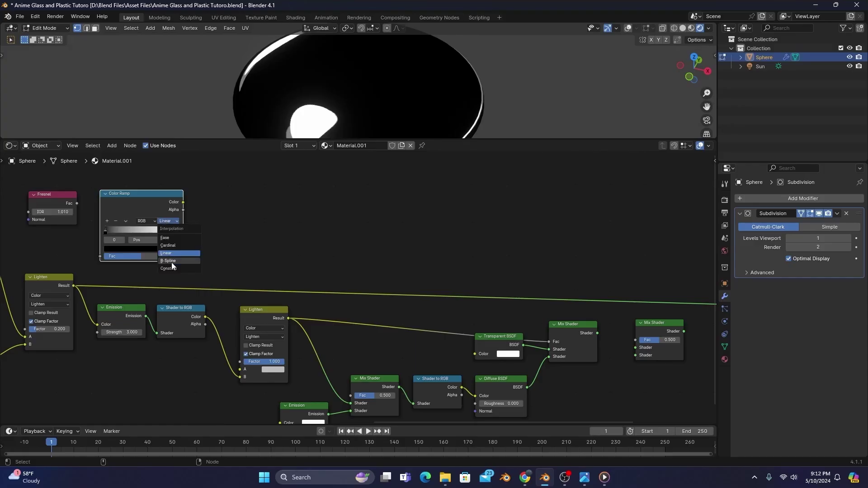
# - Make the Color Ramp Constant with the white stop at 0.091, fed by Fresnel
pyautogui.click(172, 268)
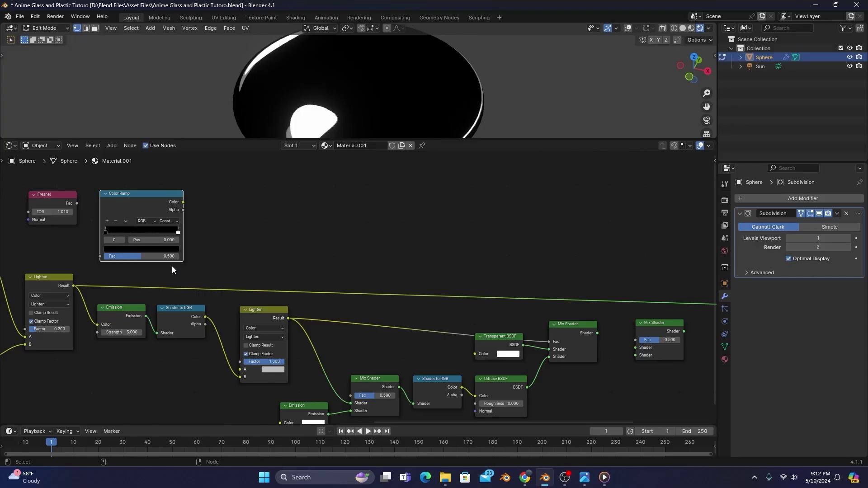
pyautogui.click(178, 234)
pyautogui.moveTo(178, 233); pyautogui.dragTo(108, 232)
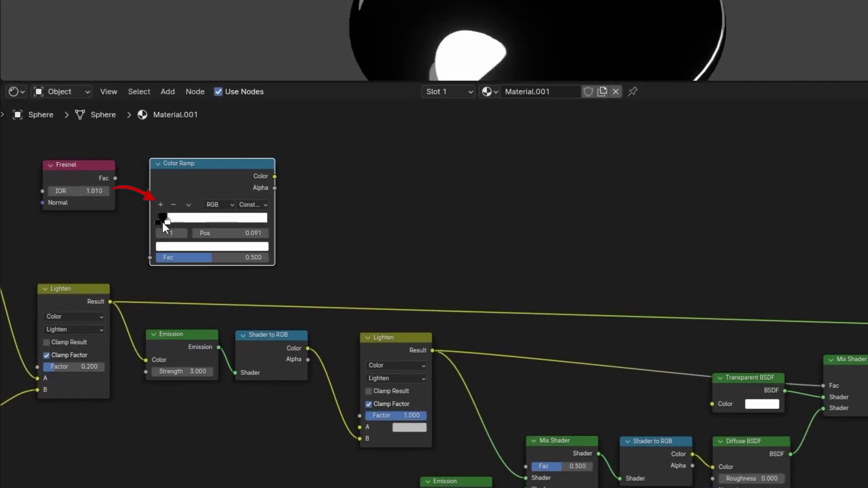
pyautogui.moveTo(115, 178); pyautogui.dragTo(150, 258)
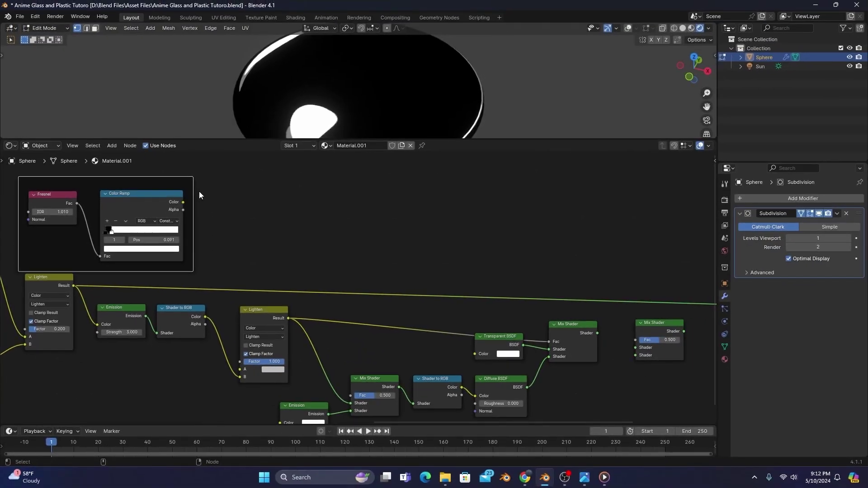
# - Label the rim frame 'Glass Rim' and link the ramp colour into Lighten's A input
pyautogui.press('F2')
pyautogui.write('Glass Rim')
pyautogui.press('Return')
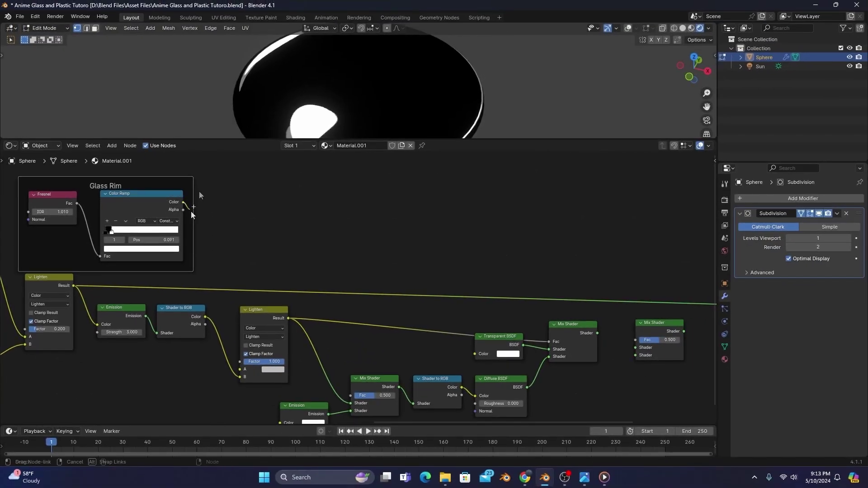
pyautogui.moveTo(183, 202); pyautogui.dragTo(350, 396)
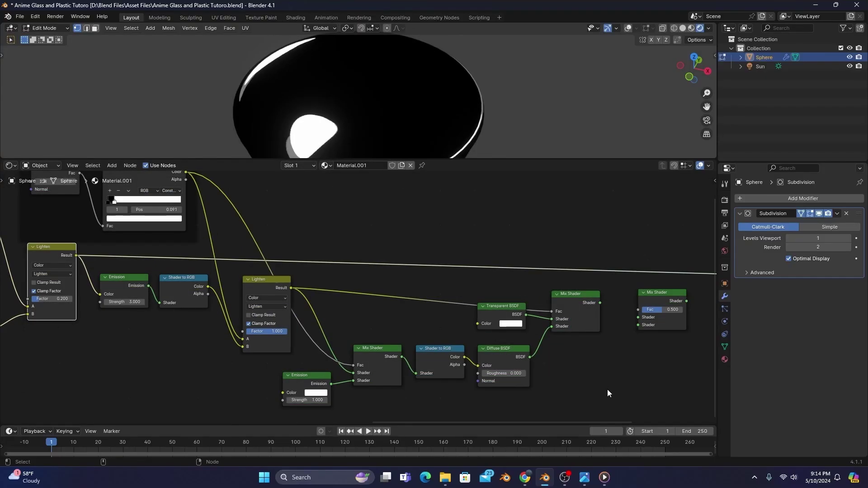
# - Preview the Mix Shader as the bowl's output and orbit to inspect the glassy sphere
pyautogui.keyDown('ctrl'); pyautogui.keyDown('shift'); pyautogui.click(583, 298); pyautogui.keyUp('shift'); pyautogui.keyUp('ctrl')
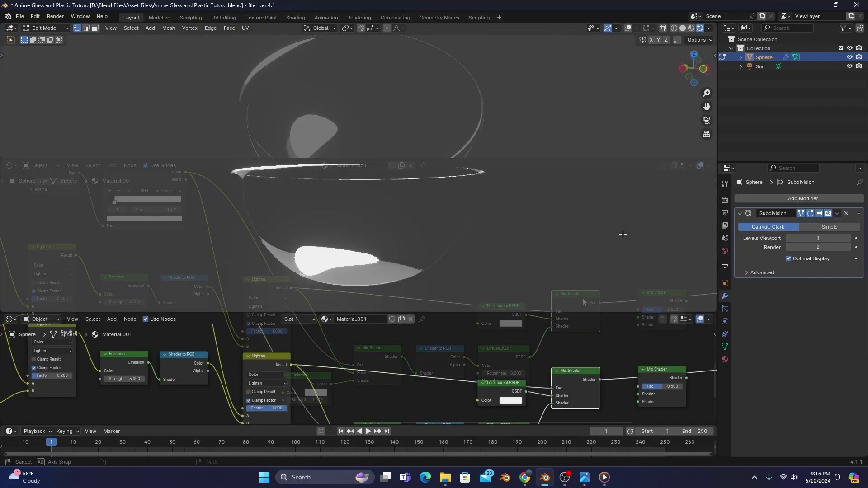
pyautogui.moveTo(634, 228); pyautogui.dragTo(271, 253, button='middle')
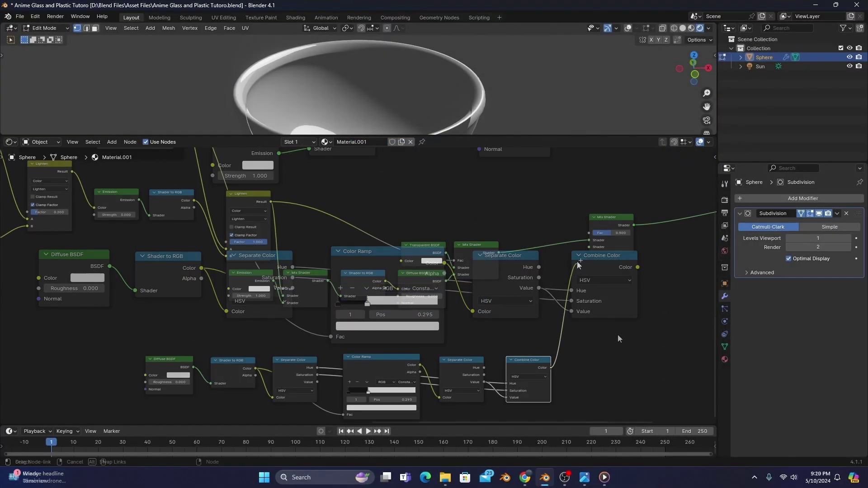
# - Feed Combine Color into a Mix Shader and test factors 0.15, 0.05, about 0.69 and 0.1
pyautogui.moveTo(551, 368); pyautogui.dragTo(589, 247)
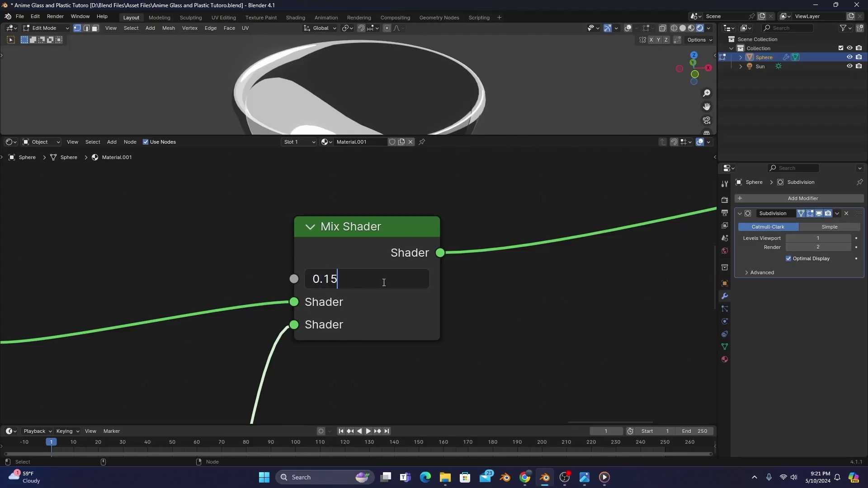
pyautogui.press('Return')
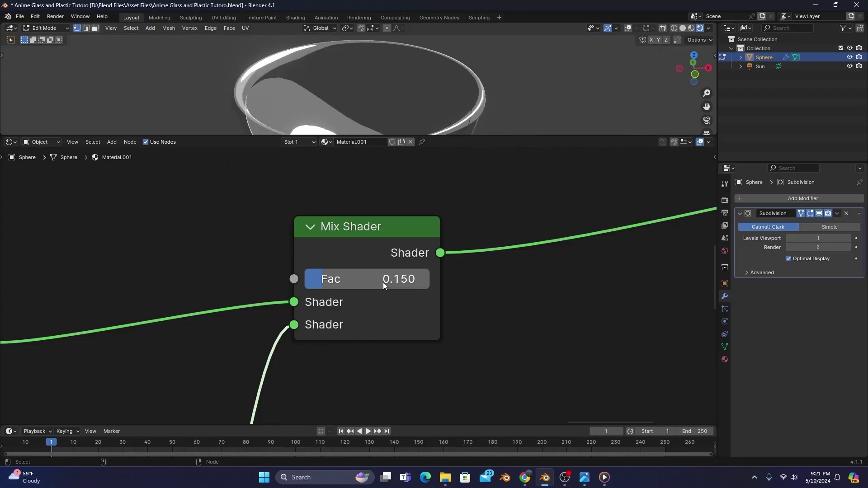
pyautogui.click(383, 282)
pyautogui.write('0.05')
pyautogui.press('Return')
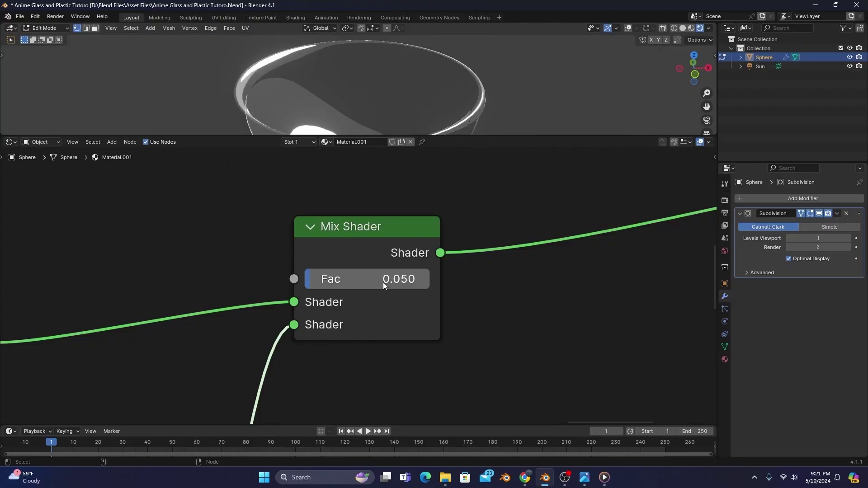
pyautogui.moveTo(335, 378); pyautogui.dragTo(391, 379)
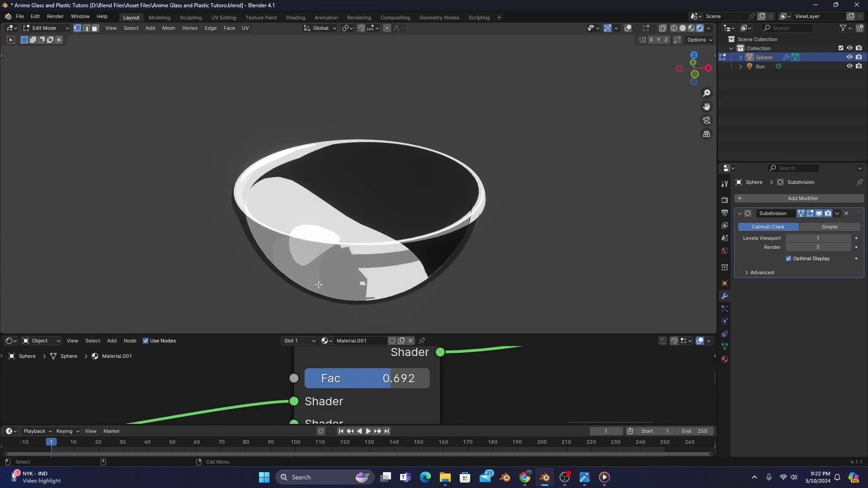
pyautogui.moveTo(389, 379); pyautogui.dragTo(305, 379)
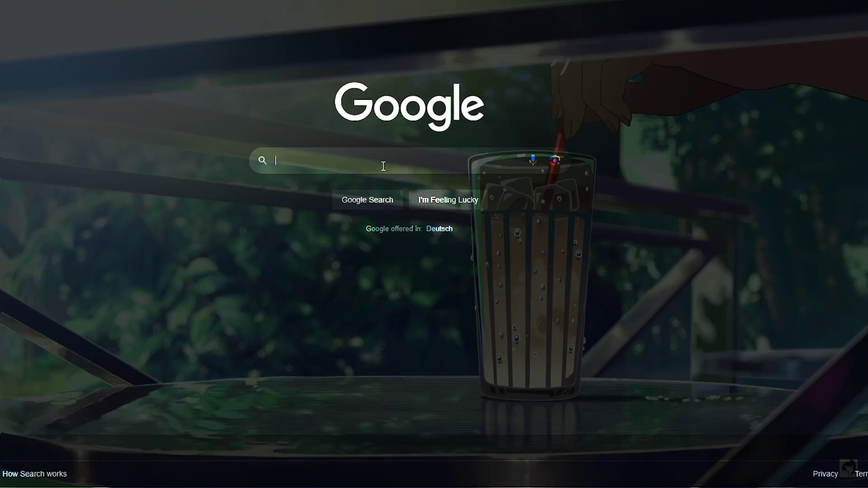
# - Start a web search for 'anime glas' reference images
pyautogui.click(383, 166)
pyautogui.write('anime glas')
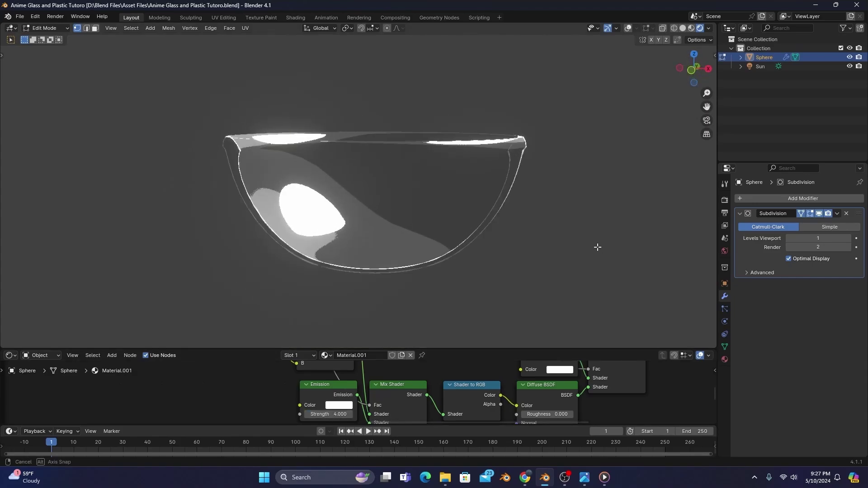
# - Enlarge the node editor and turn off Backface Culling in the material settings
pyautogui.moveTo(597, 246); pyautogui.dragTo(607, 269, button='middle')
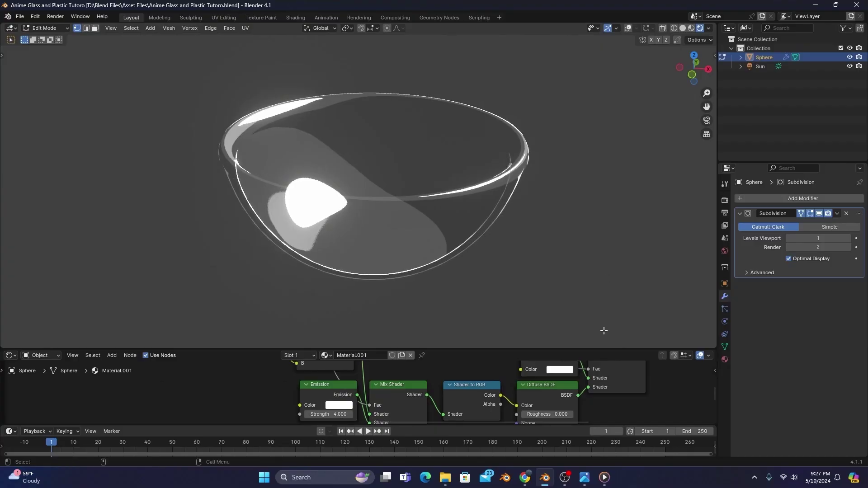
pyautogui.moveTo(600, 348); pyautogui.dragTo(600, 257)
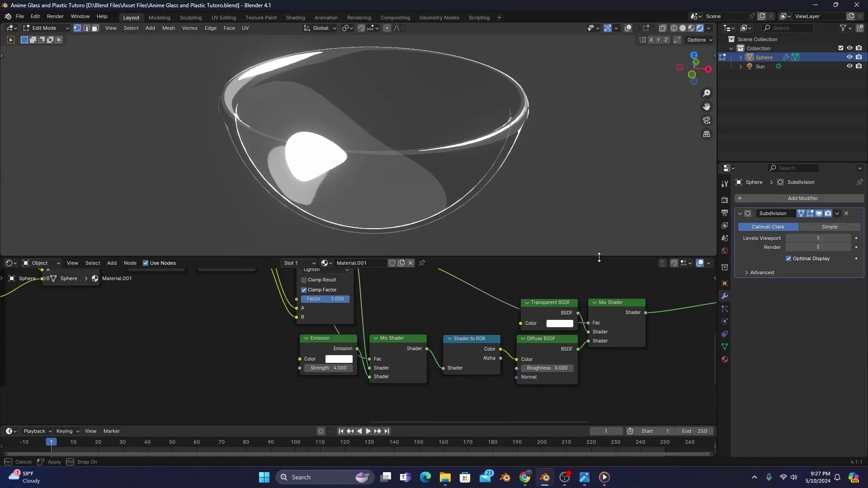
pyautogui.moveTo(608, 364); pyautogui.dragTo(264, 420, button='middle')
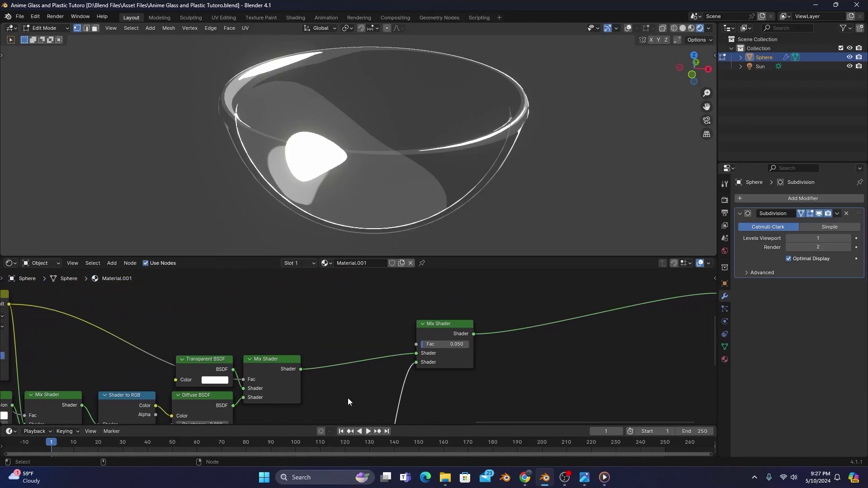
pyautogui.press('n')
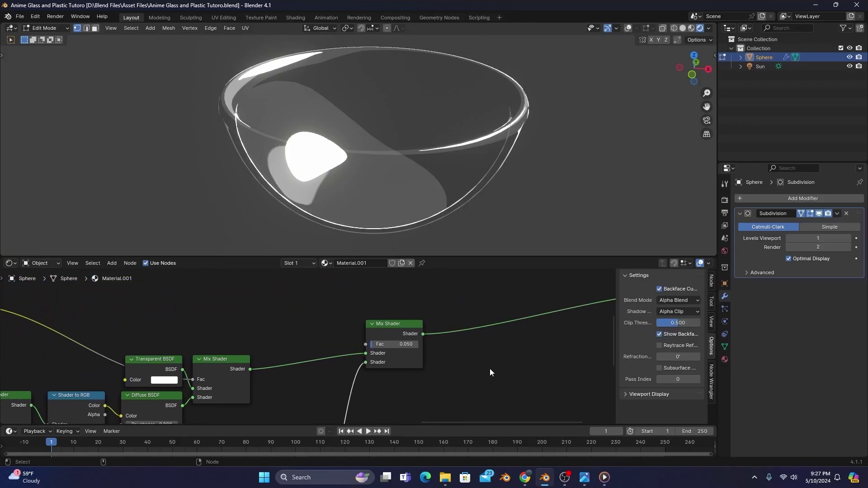
pyautogui.click(659, 290)
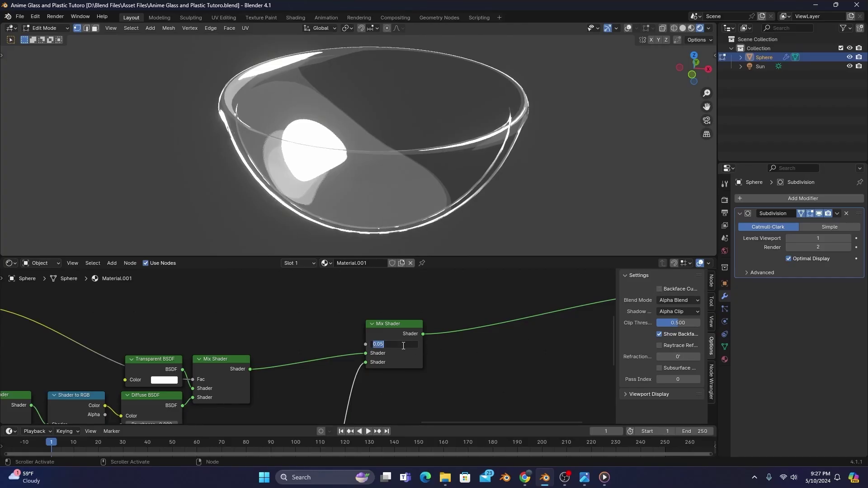
# - Set the final Mix Shader factor to 0.200 and view the bowl from above
pyautogui.press('Return')
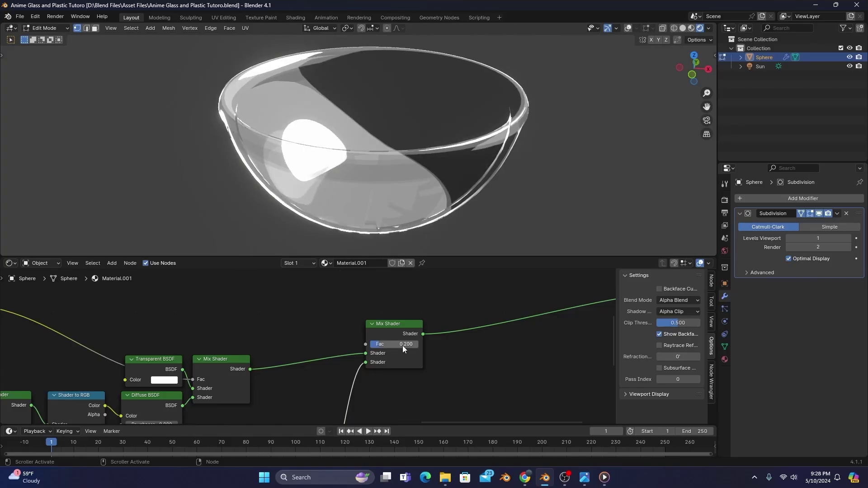
pyautogui.moveTo(576, 192); pyautogui.dragTo(591, 95, button='middle')
pyautogui.scroll(-2, 551, 206)
# - Save the file, show overlays, and delete the selected bowl vertices
pyautogui.hotkey('ctrl', 's')
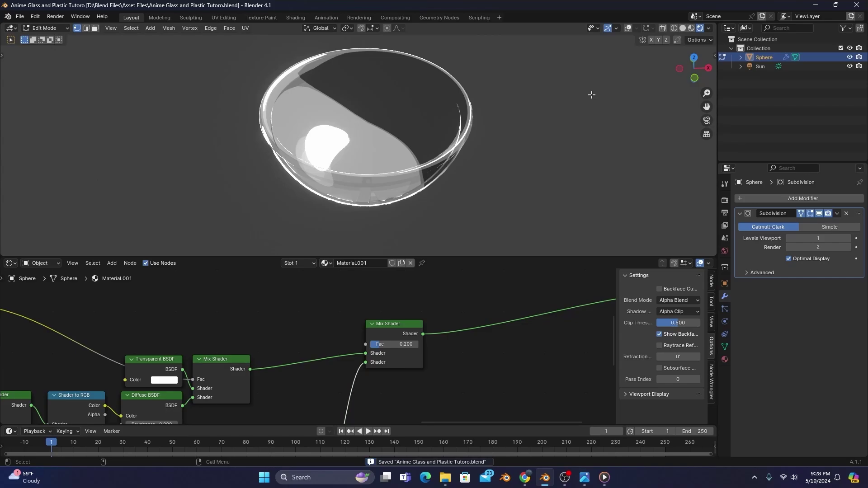
pyautogui.click(628, 29)
pyautogui.press('x')
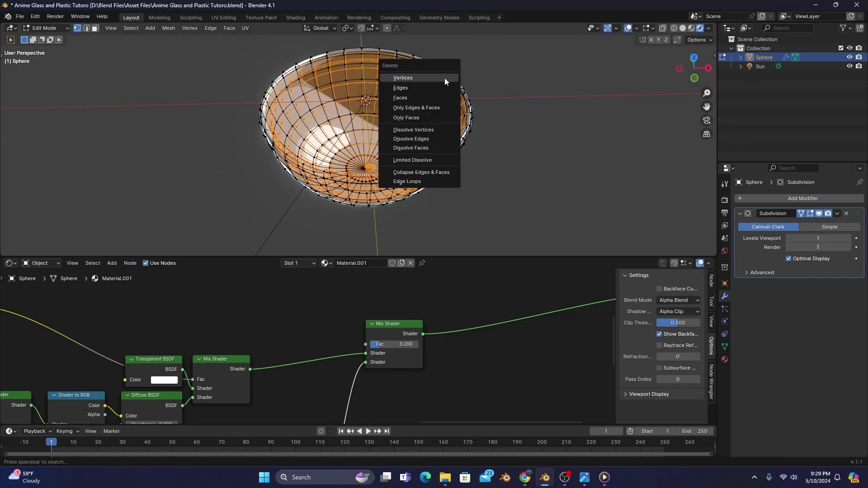
pyautogui.click(444, 78)
# - Select all geometry and recalculate the bowl's normals to face outside
pyautogui.press('a')
pyautogui.click(168, 28)
pyautogui.moveTo(194, 193)
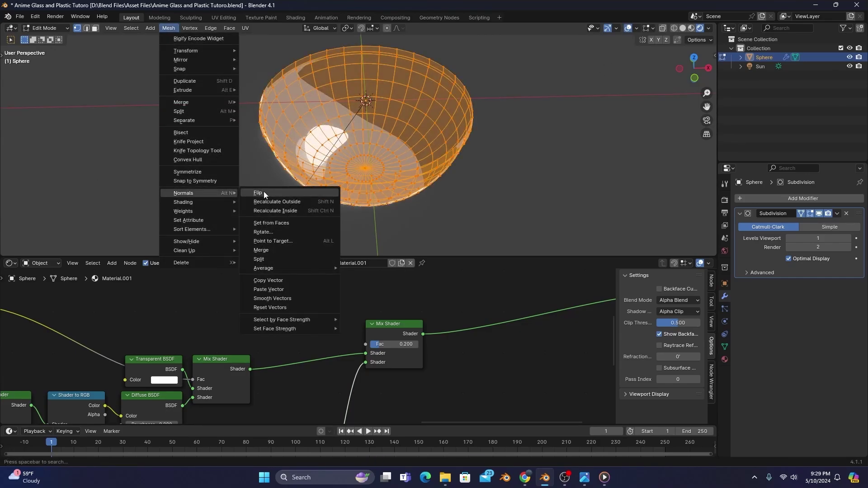
pyautogui.click(277, 201)
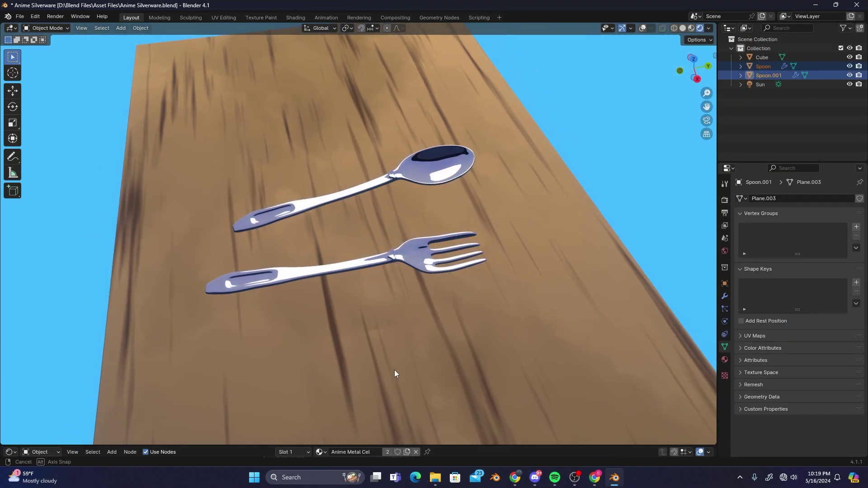
# - Orbit the silverware and robot hand scenes, then set the channel's notifications to All
pyautogui.moveTo(394, 370); pyautogui.dragTo(443, 370, button='middle')
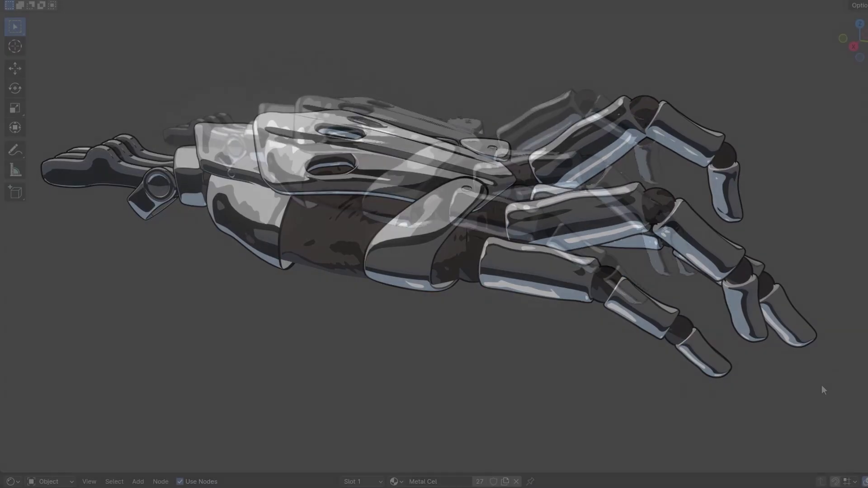
pyautogui.moveTo(822, 385); pyautogui.dragTo(775, 422, button='middle')
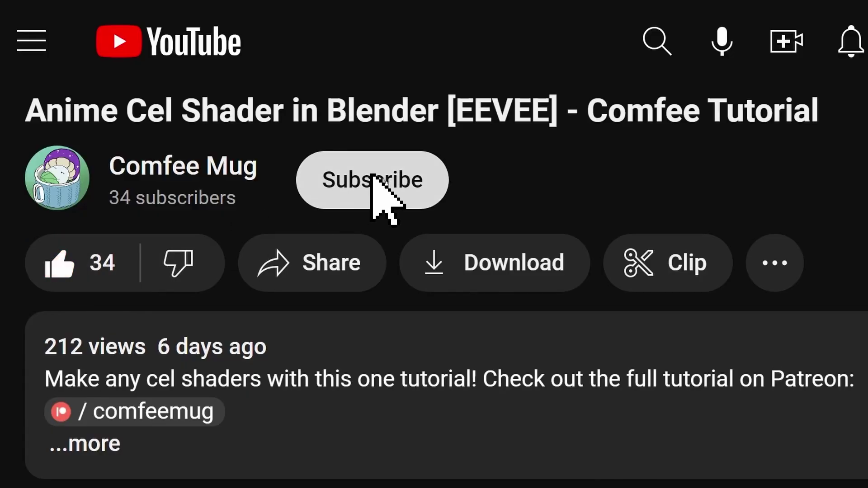
pyautogui.click(496, 172)
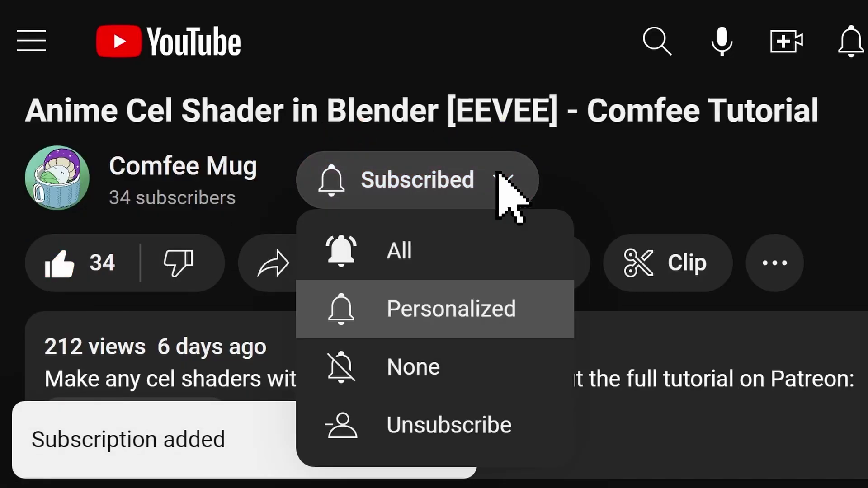
pyautogui.click(456, 252)
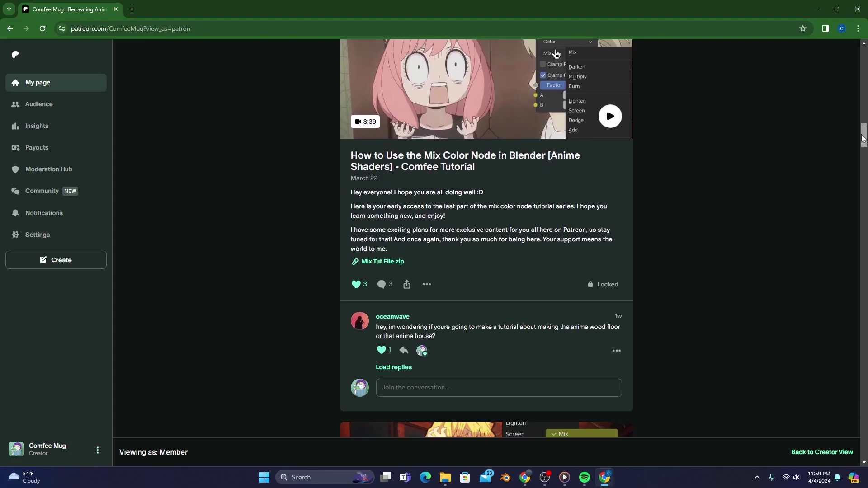
# - Scroll down the Patreon feed and open the 'Makoto Shinkai Anime Trees in Blender 3D' post
pyautogui.scroll(-7, 862, 155)
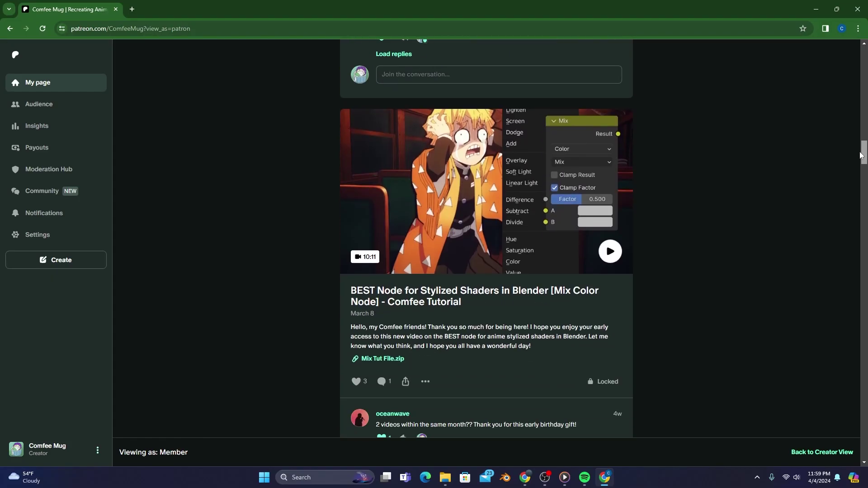
pyautogui.moveTo(861, 156); pyautogui.dragTo(846, 216)
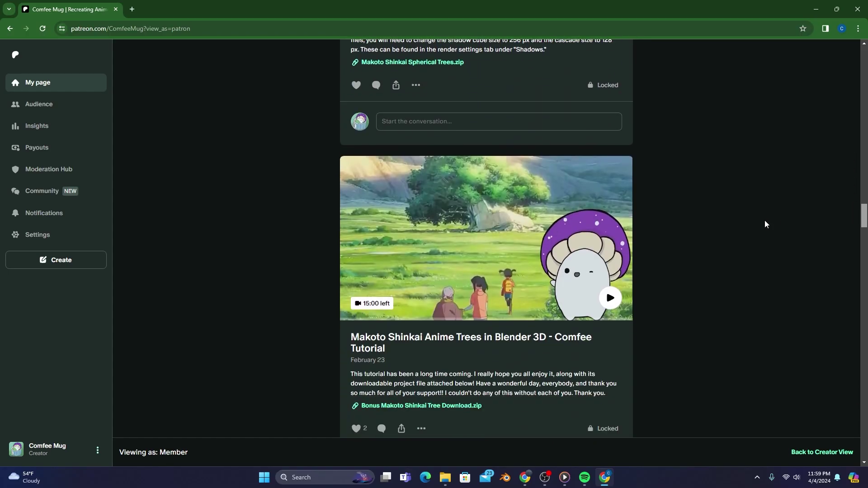
pyautogui.scroll(-2, 520, 252)
pyautogui.click(520, 252)
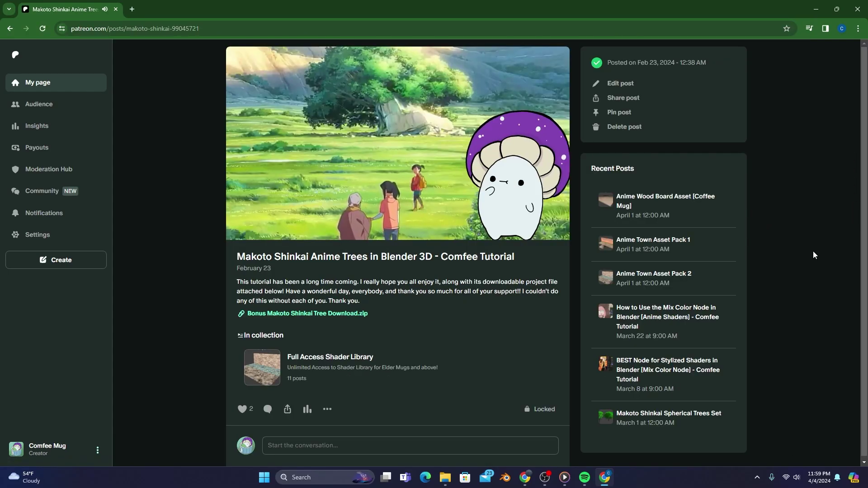